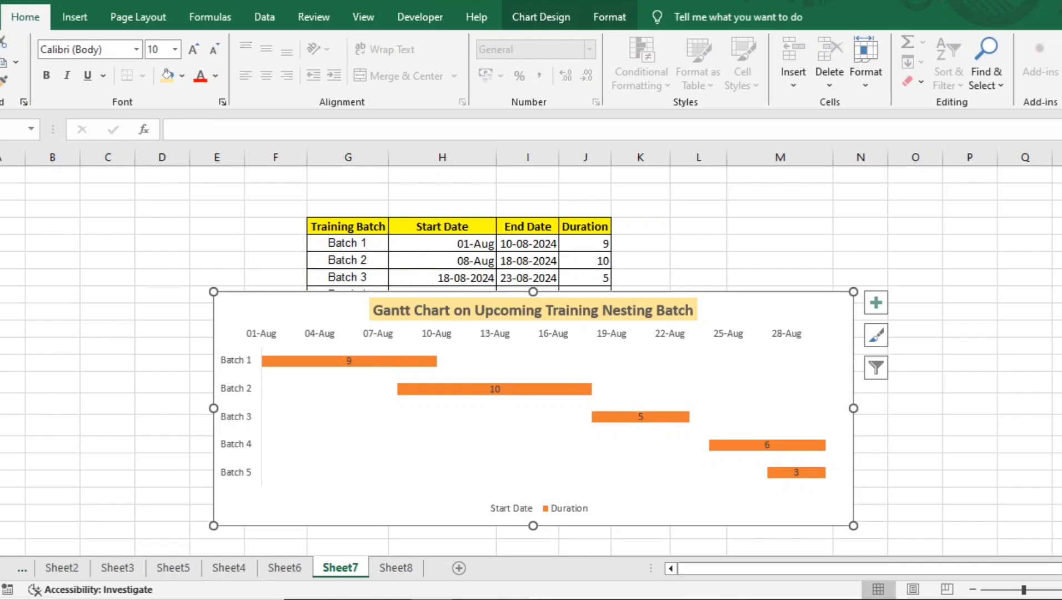
Step: Move the Gantt chart on Sheet7 off the Training Batch column and switch to the batch table on Sheet8
drag(750, 313, 951, 310)
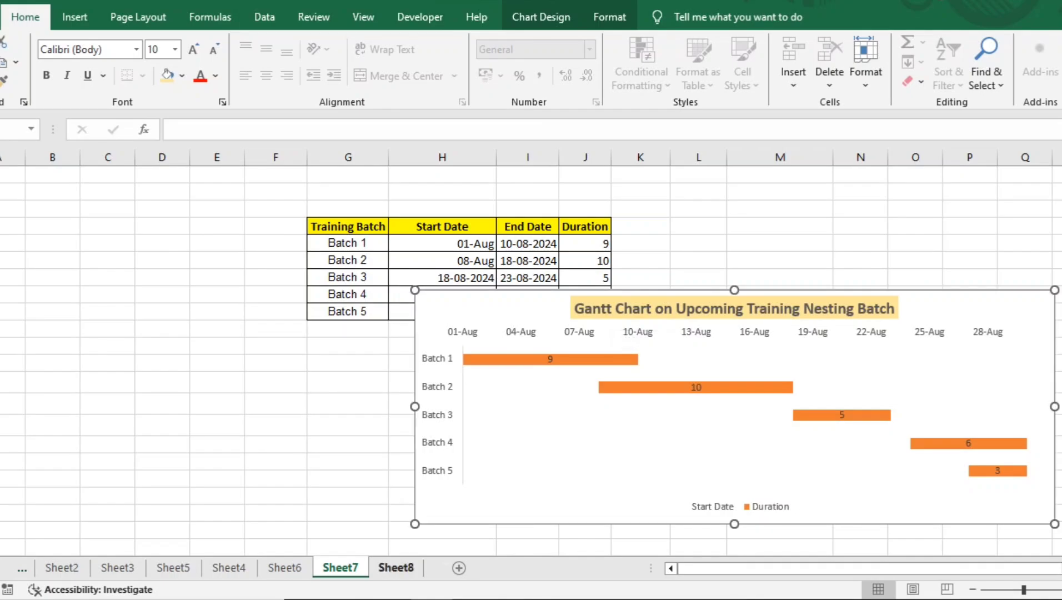
click(396, 568)
click(121, 209)
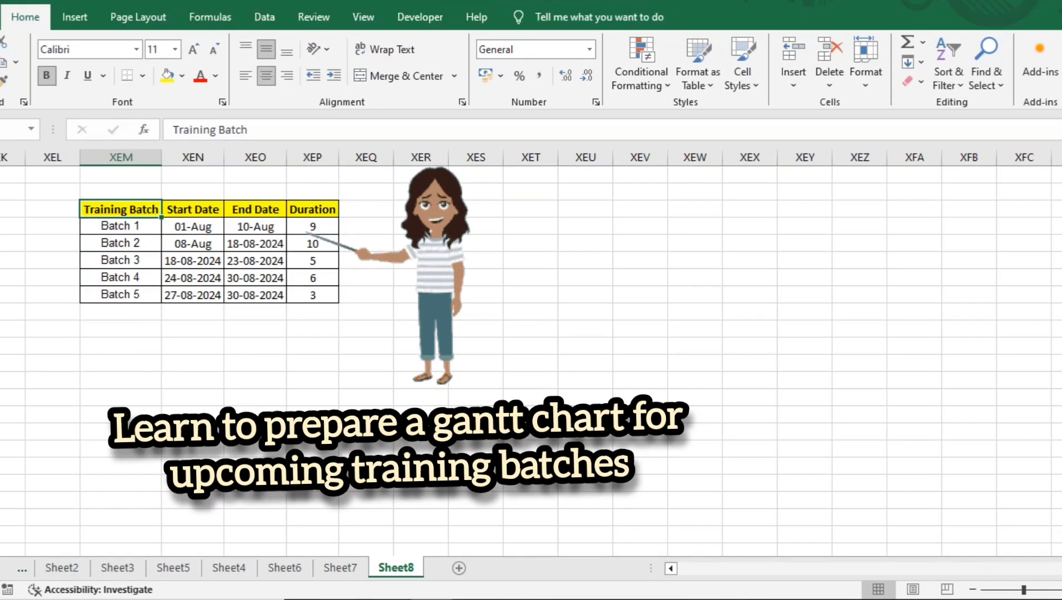
Step: Examine the training batch table's headers and the Batch 1 dates and duration
key(Right)
key(Right)
key(Down)
key(Right)
key(Left)
key(Left)
key(Left)
key(Left)
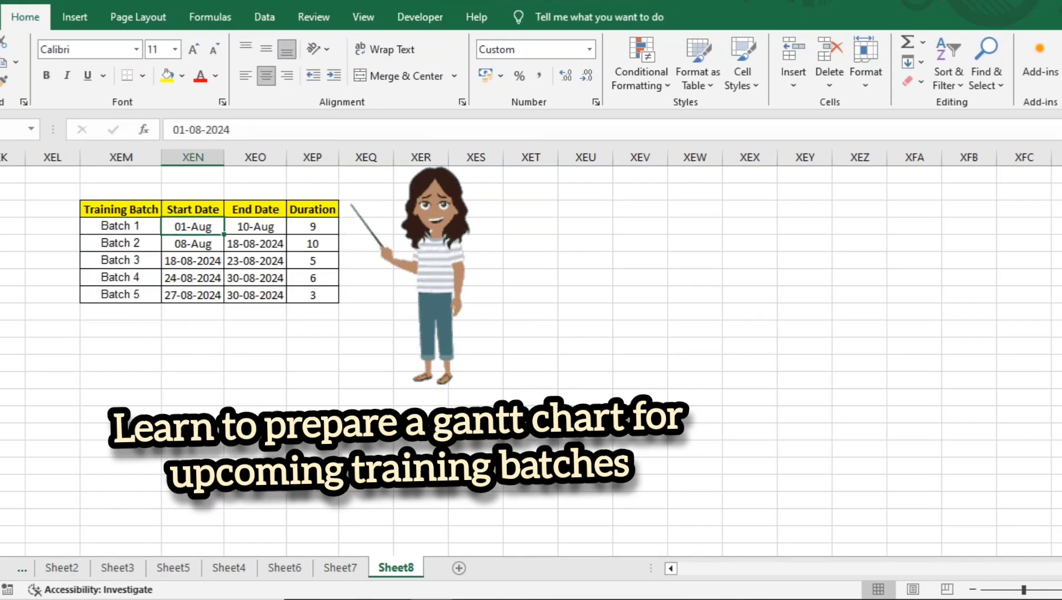
key(Right)
Step: Review the extent of the training batch table by highlighting it from the Training Batch header through the last Duration value
key(Up)
key(shift+Down)
key(shift+Down)
key(shift+Down)
key(shift+Down)
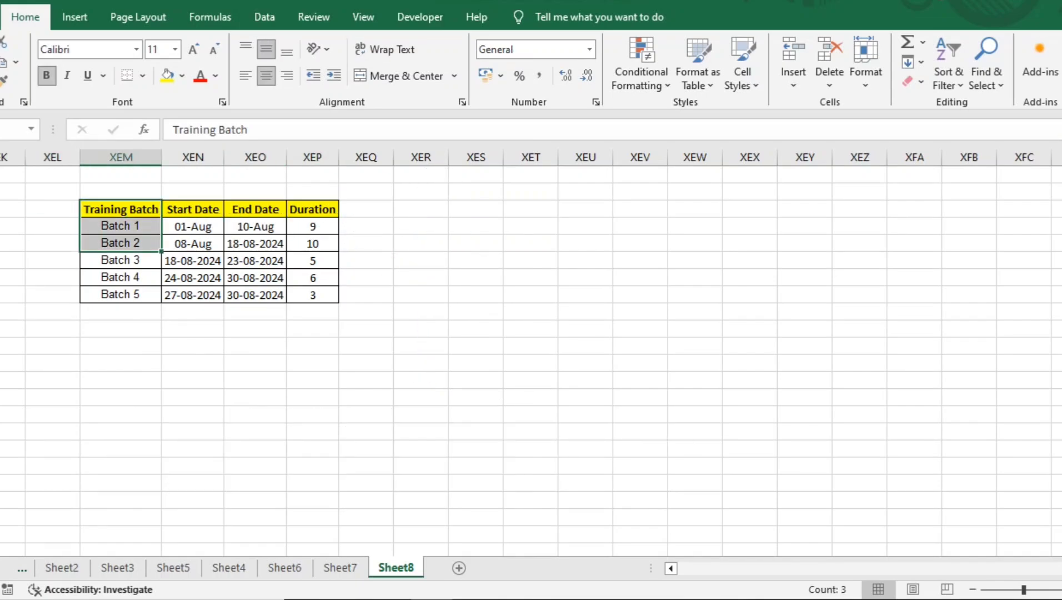
key(shift+Down)
key(shift+Right)
key(shift+Right)
key(shift+Right)
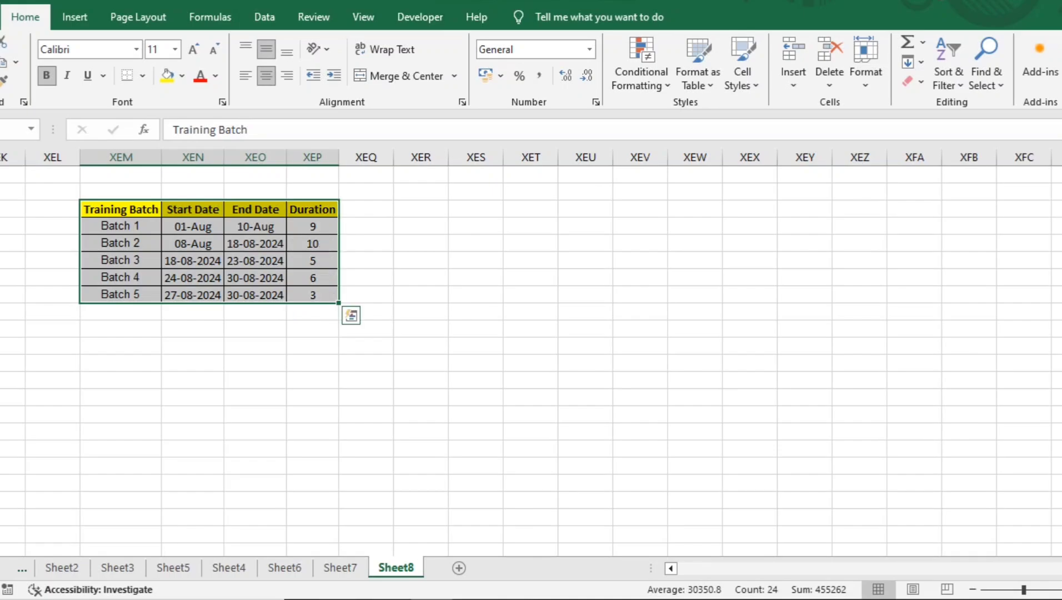
key(Left)
key(Right)
key(shift+Down)
key(shift+Down)
key(shift+Down)
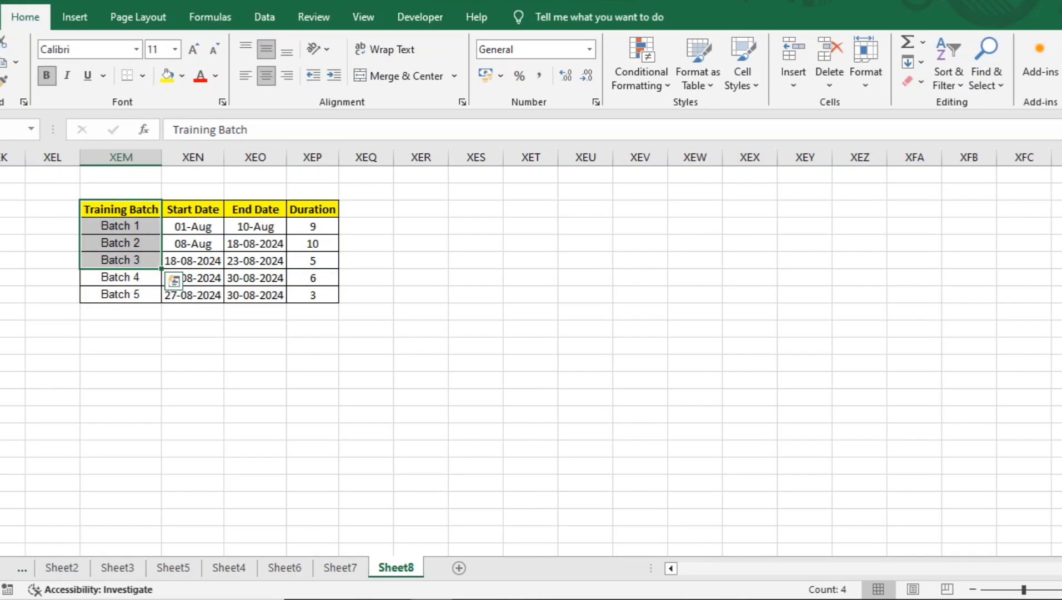
key(Right)
key(Left)
key(shift+Down)
key(shift+Down)
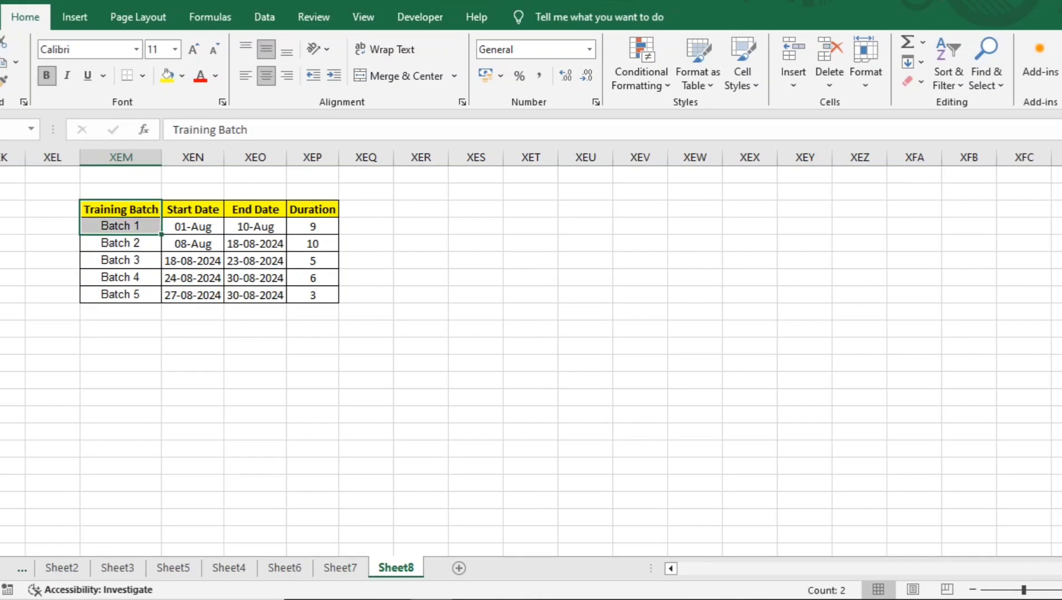
key(shift+Down)
key(shift+Down)
key(shift+Down)
key(shift+Right)
key(shift+Right)
key(shift+Right)
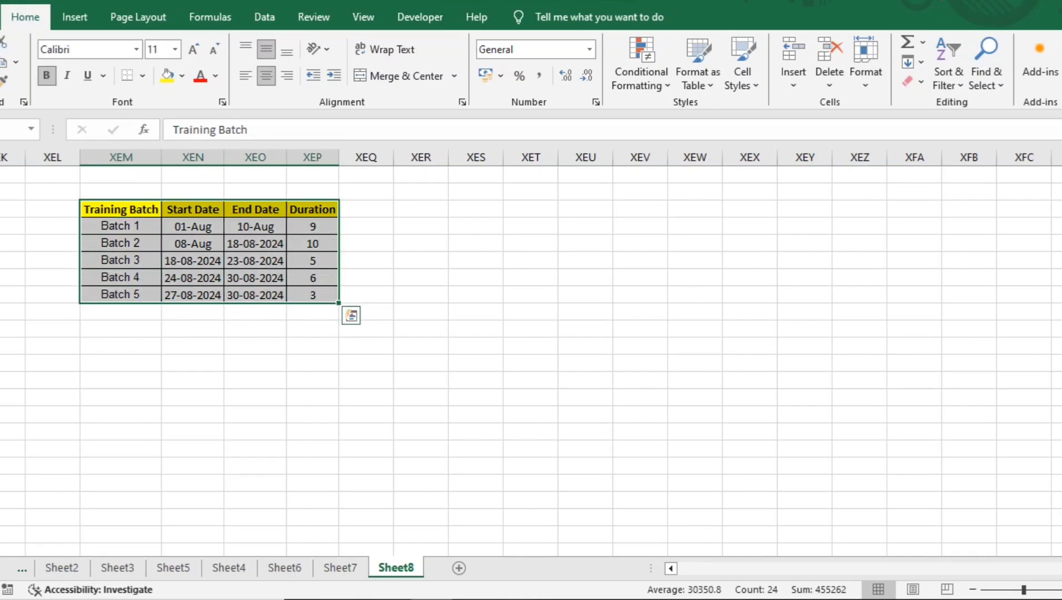
key(Left)
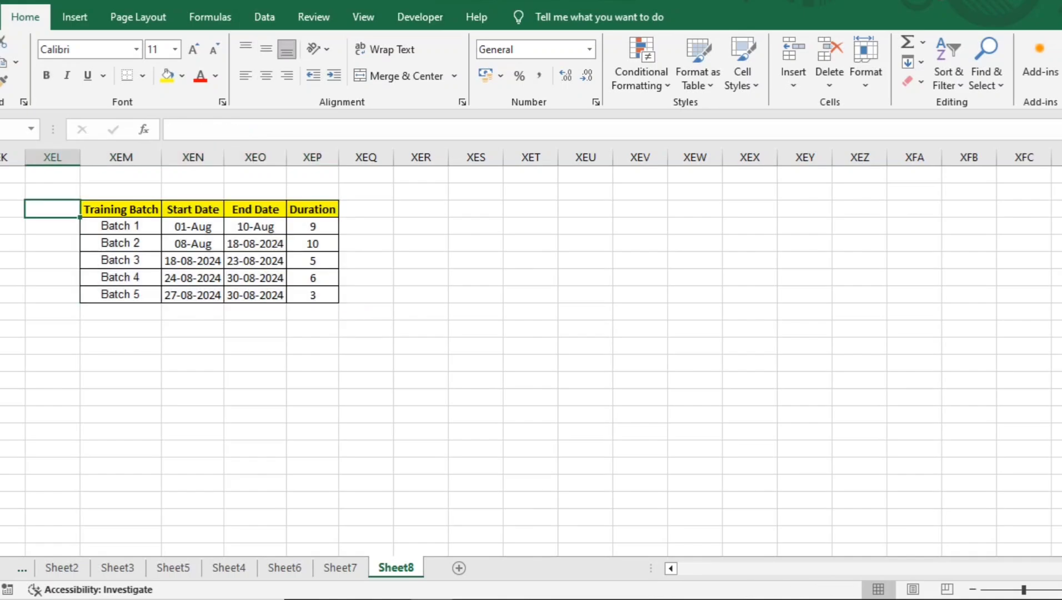
Step: Insert a Stacked Bar chart from the Training Batch and Start Date columns, headers included
key(Right)
key(shift+Down)
key(shift+Down)
key(shift+Down)
key(shift+Down)
key(shift+Down)
key(shift+Right)
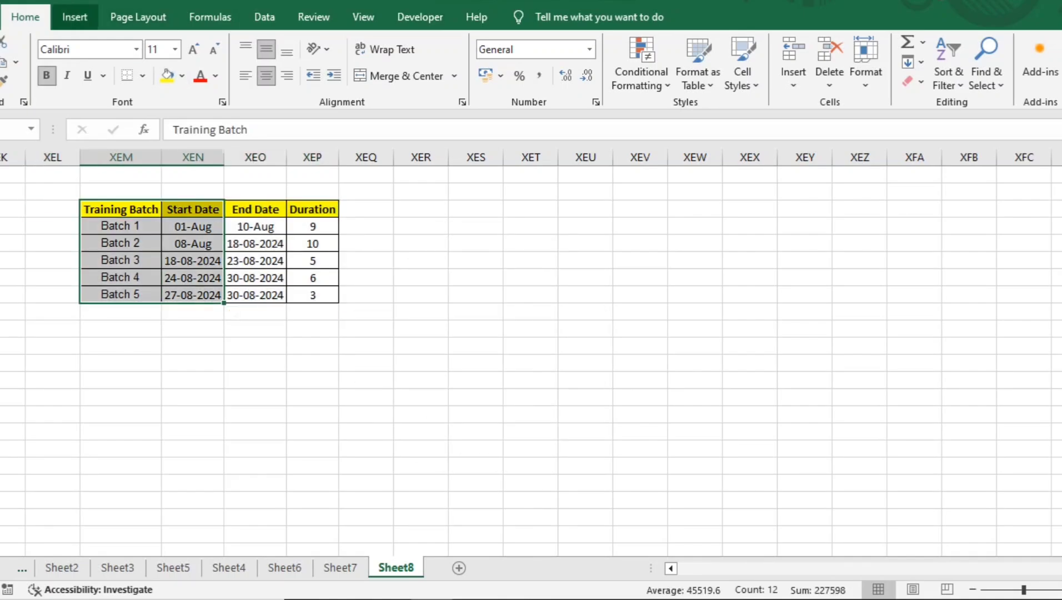
click(74, 17)
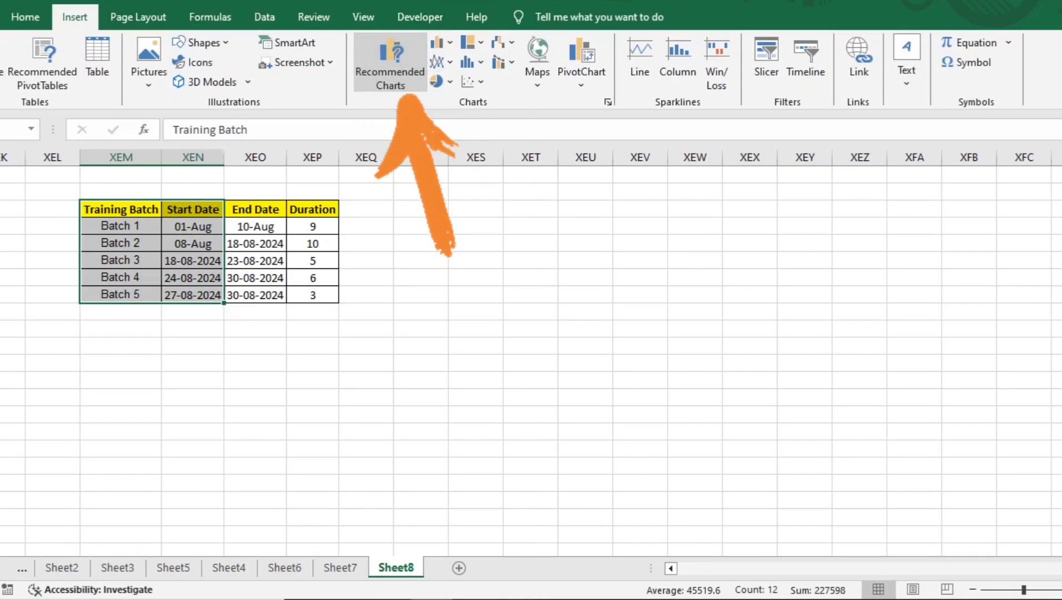
click(390, 61)
click(403, 72)
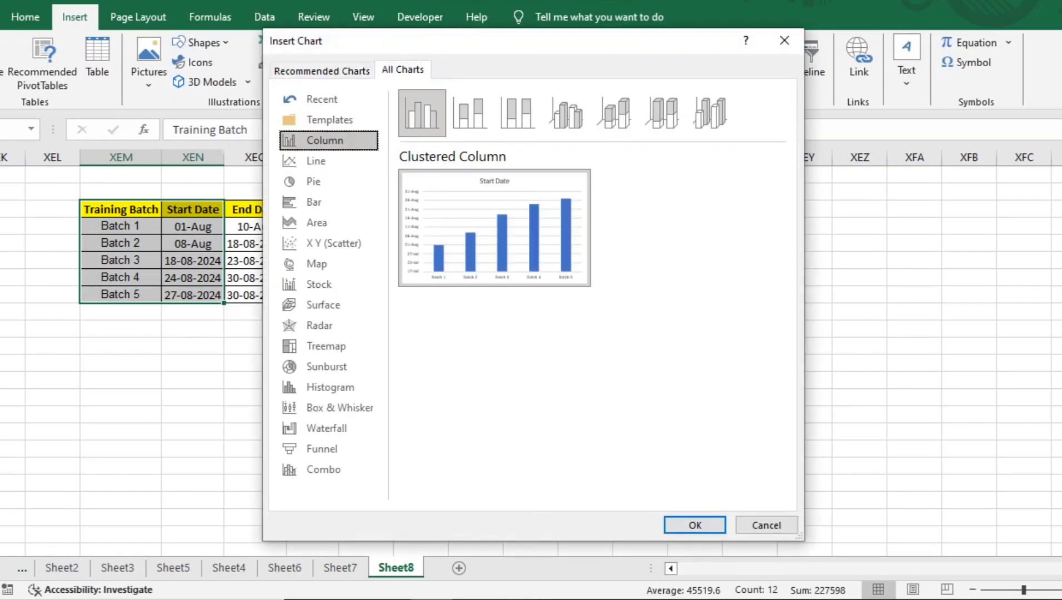
click(314, 202)
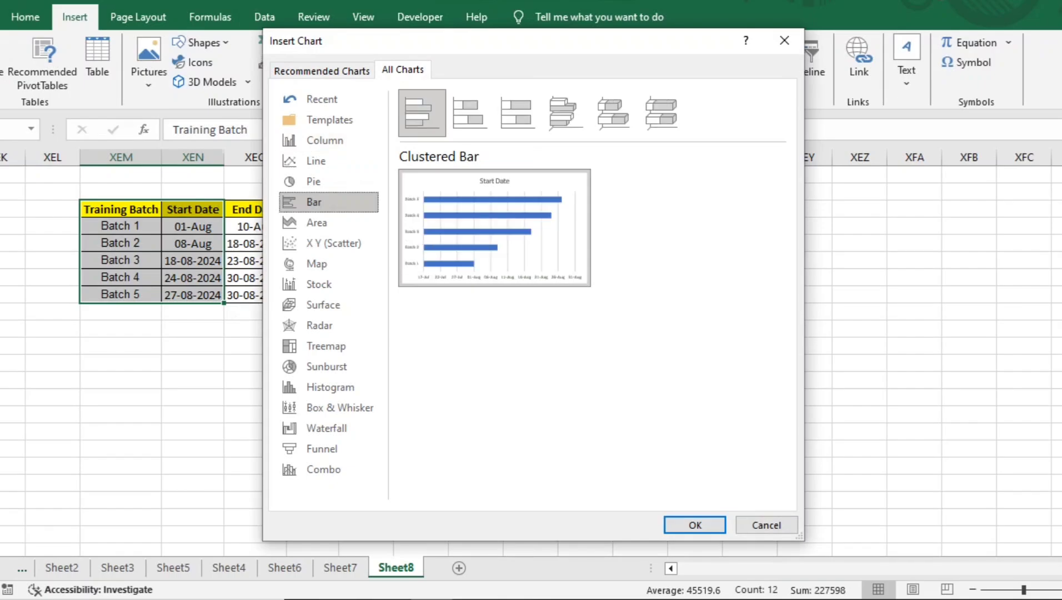
click(469, 113)
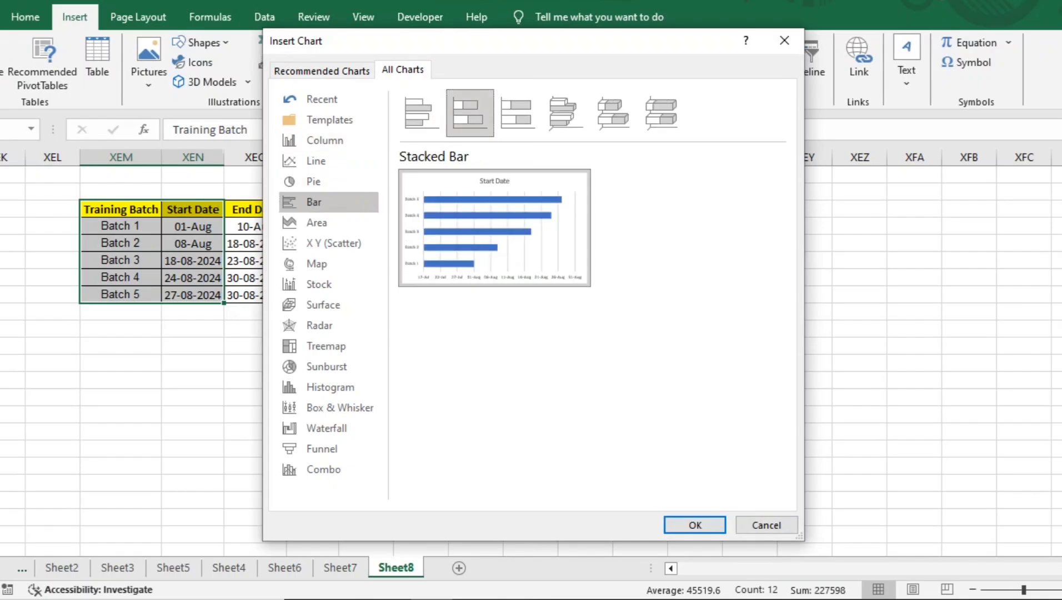
key(Return)
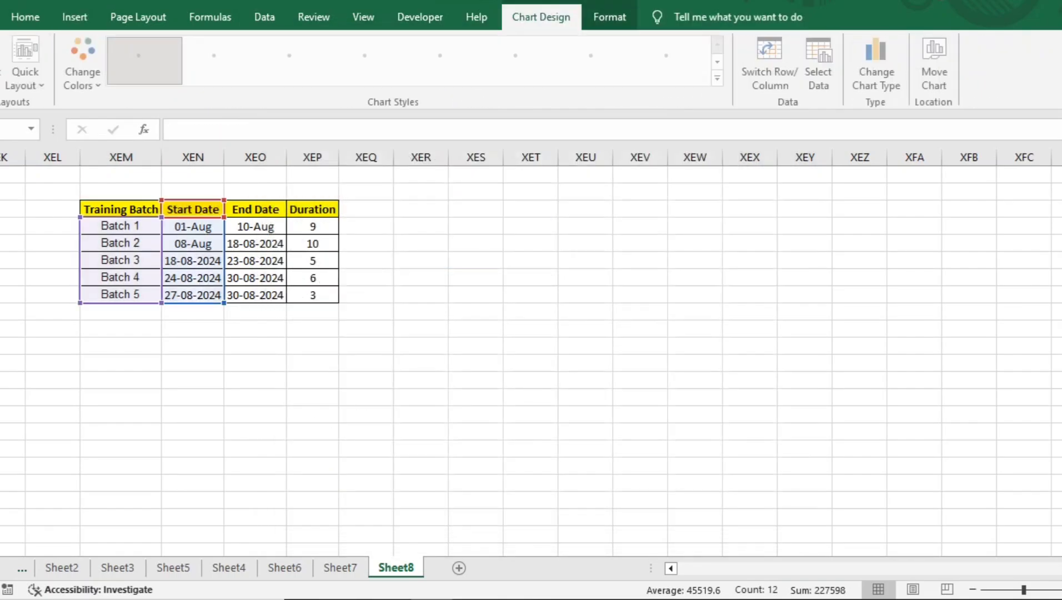
Step: Undo the accidental plot area shift and move the whole chart beside the table so the Duration column is uncovered
drag(418, 282, 424, 248)
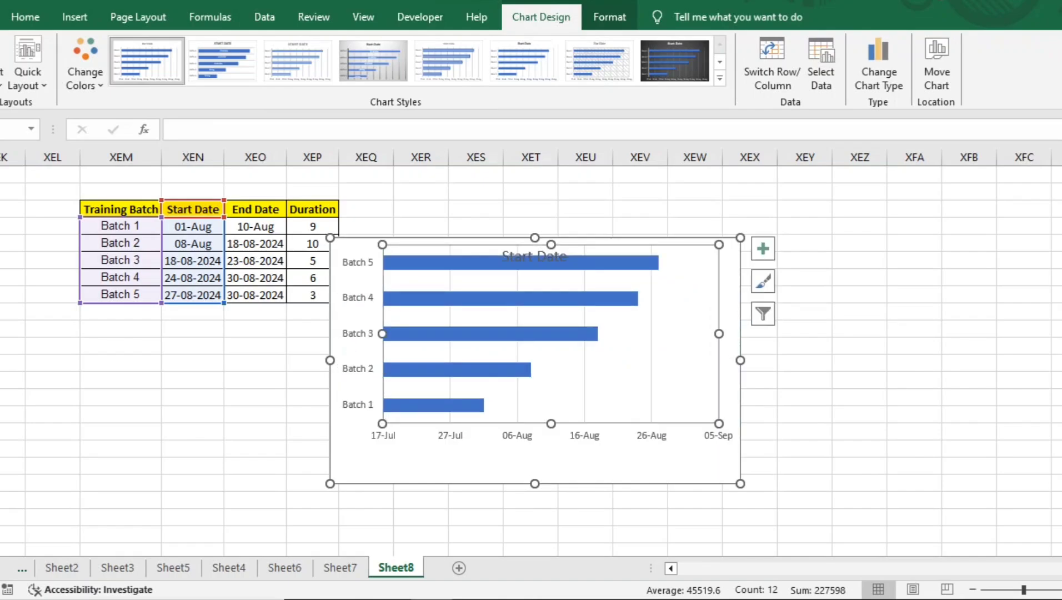
key(ctrl+z)
click(408, 272)
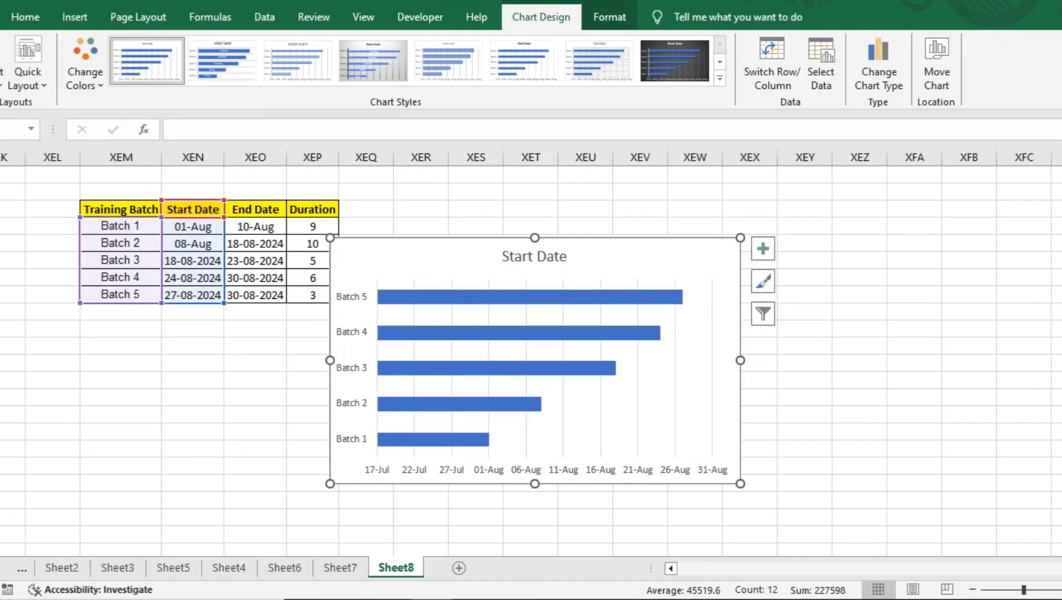
drag(408, 272, 445, 235)
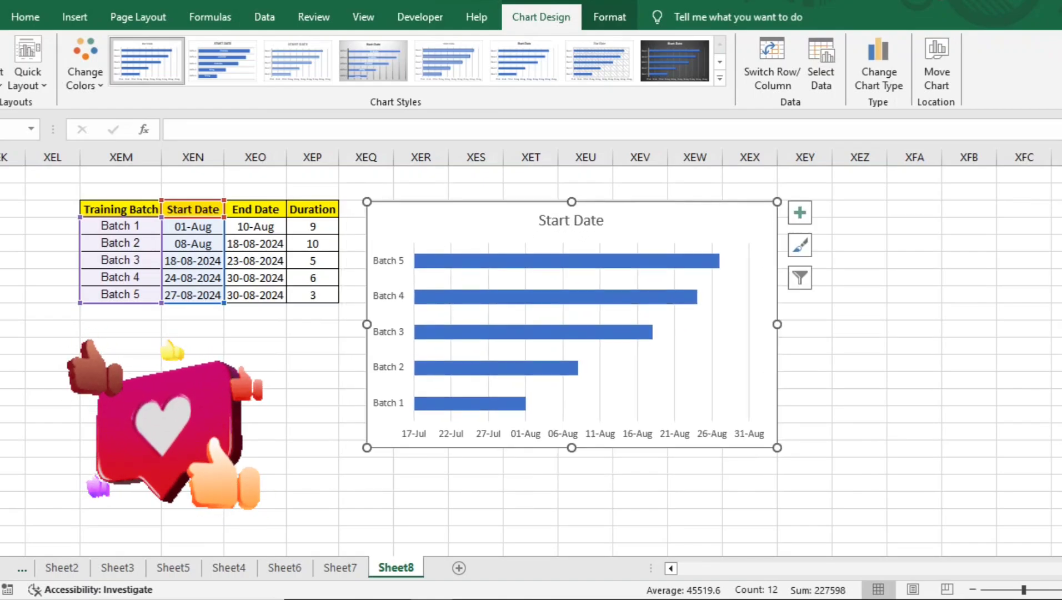
click(389, 332)
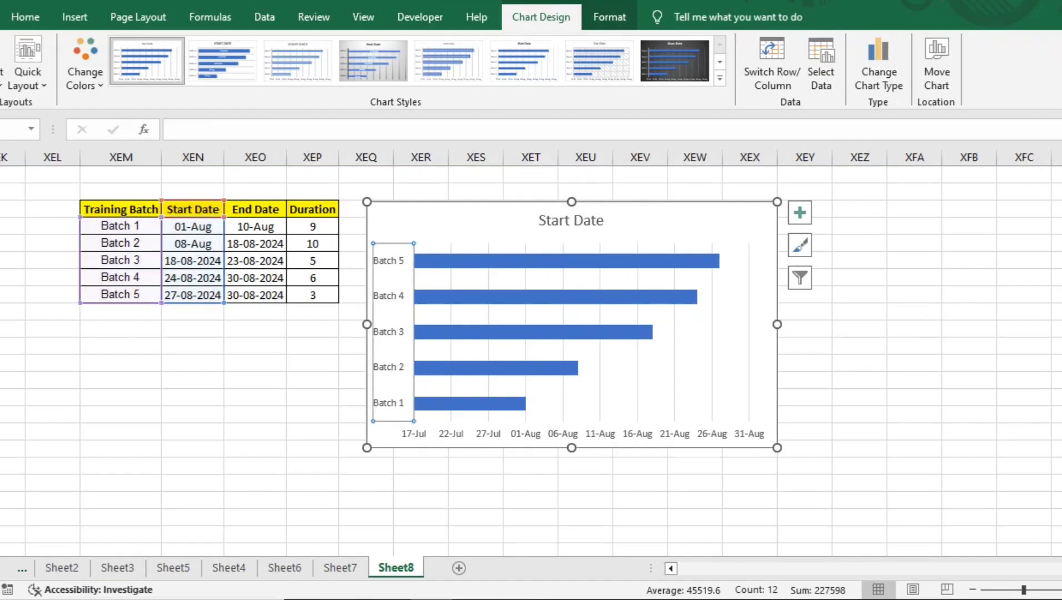
key(ctrl+1)
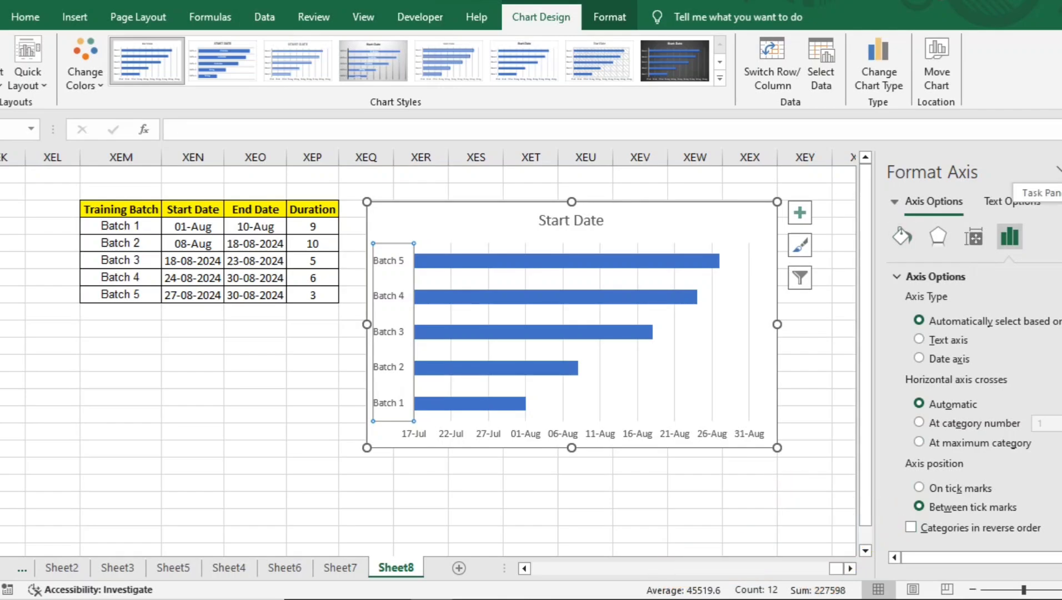
click(1061, 171)
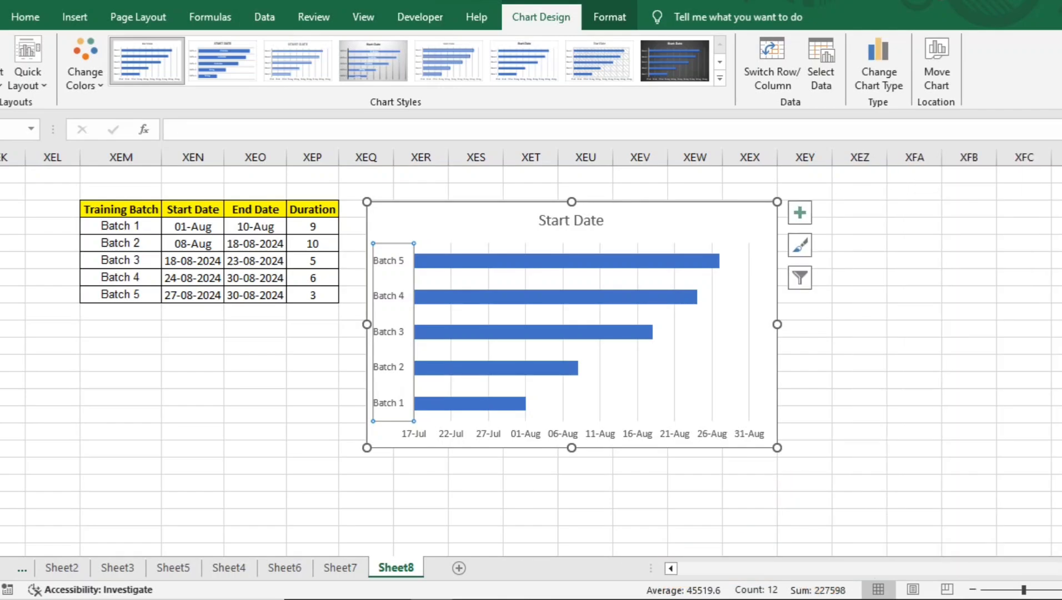
click(389, 282)
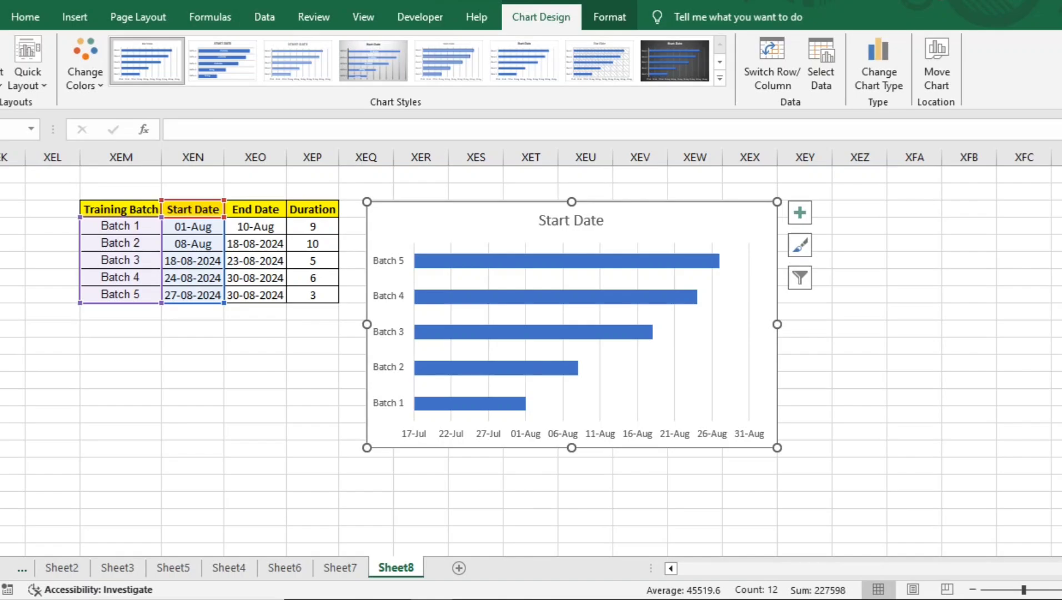
Step: Set the chart's batch axis to list its categories in reverse order
click(389, 331)
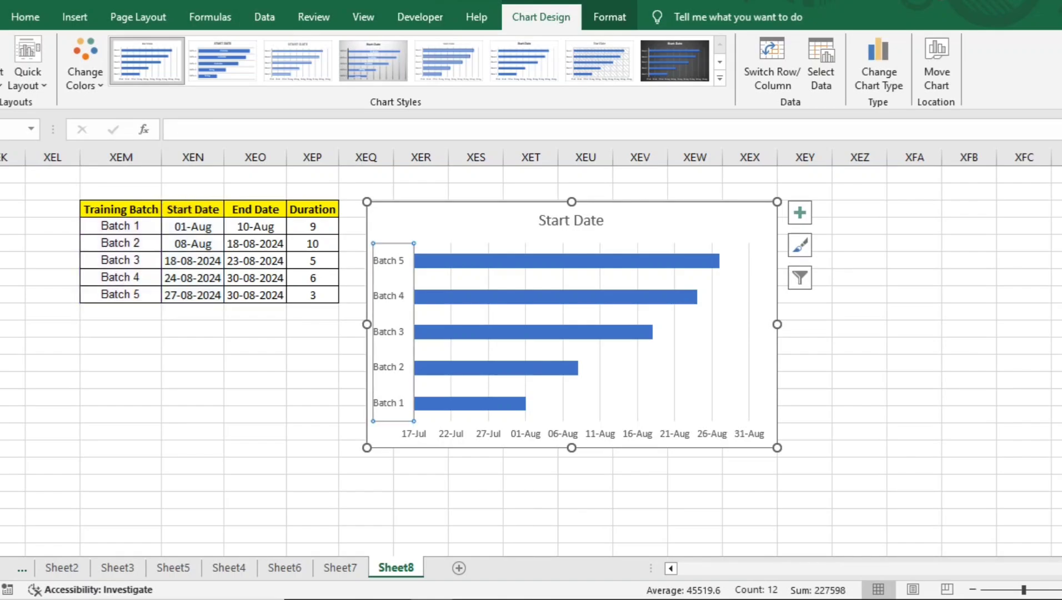
key(ctrl+1)
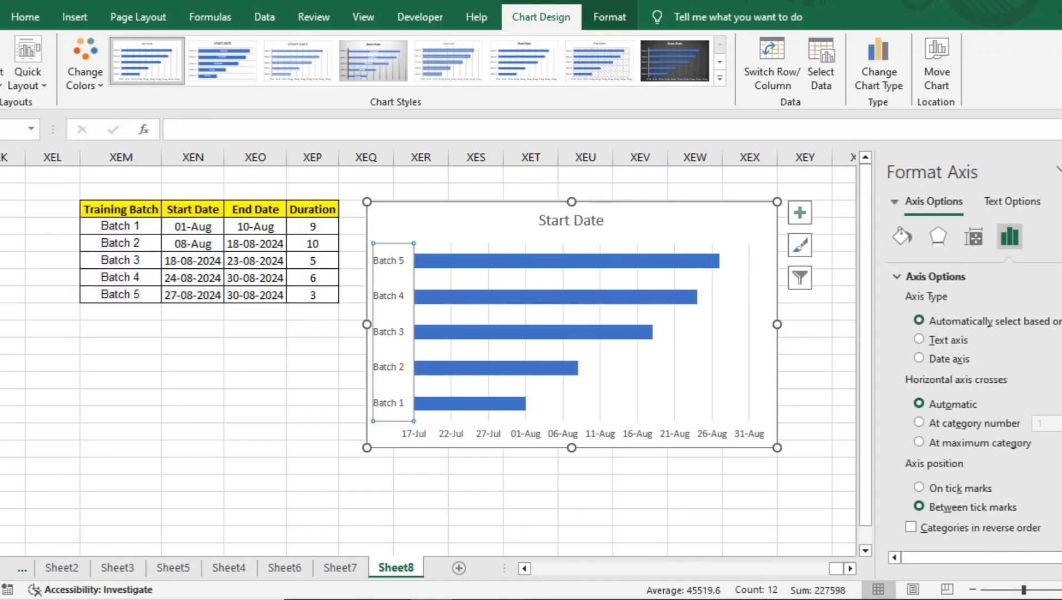
scroll(427, 361, down, 2)
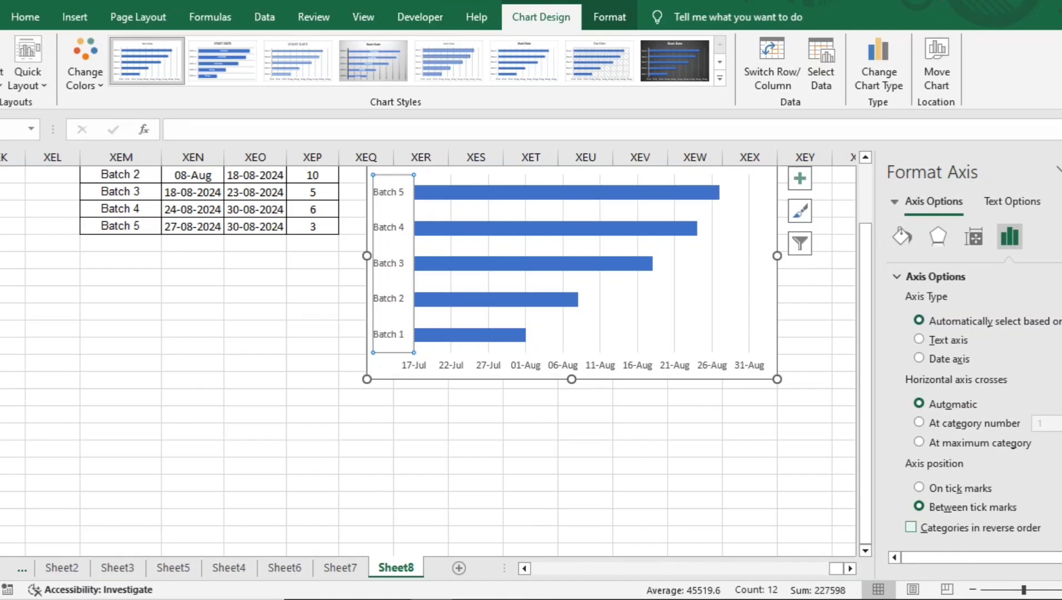
click(910, 527)
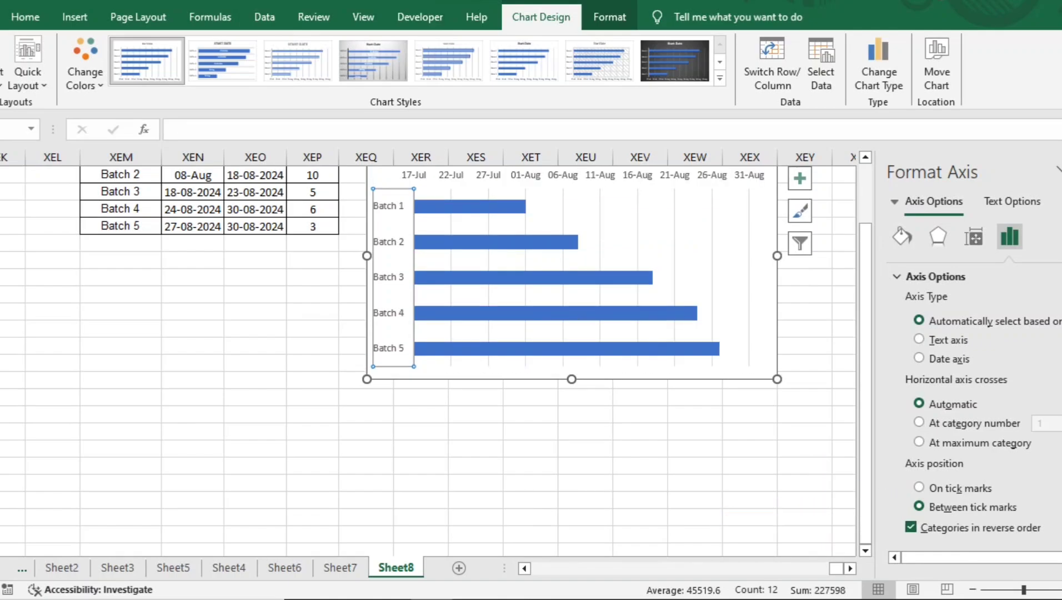
scroll(427, 361, down, 1)
click(312, 362)
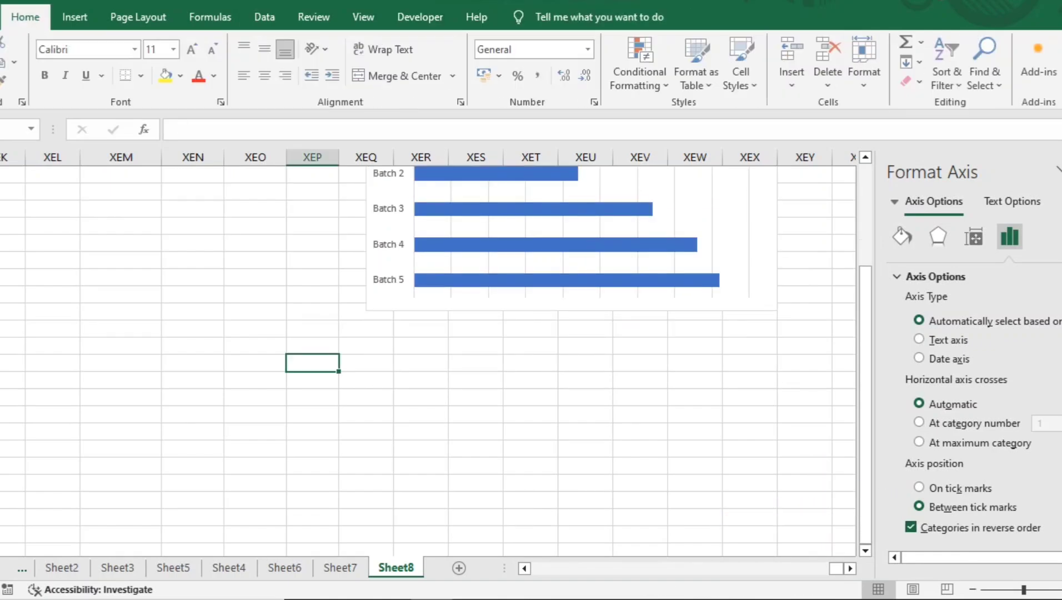
scroll(427, 361, up, 3)
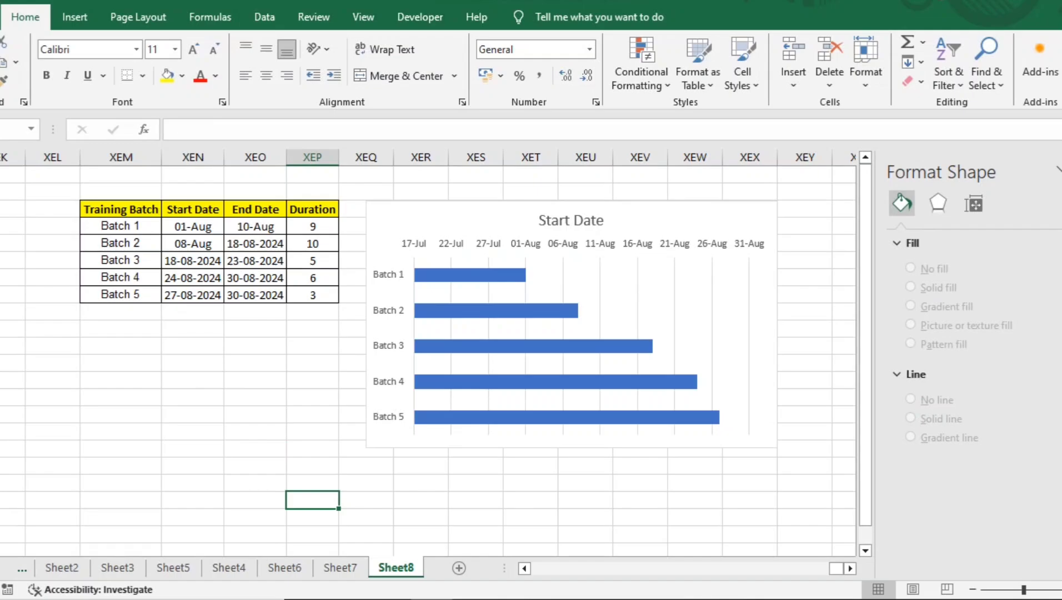
Step: Set the minimum bound of the chart's date axis to 1-aug-2024
click(672, 220)
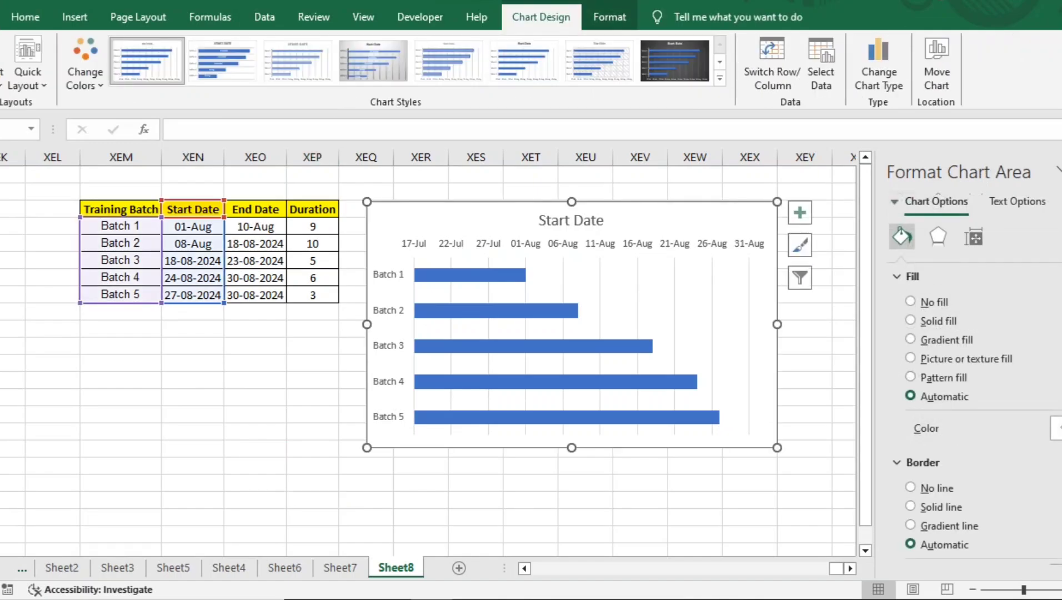
click(582, 244)
click(436, 228)
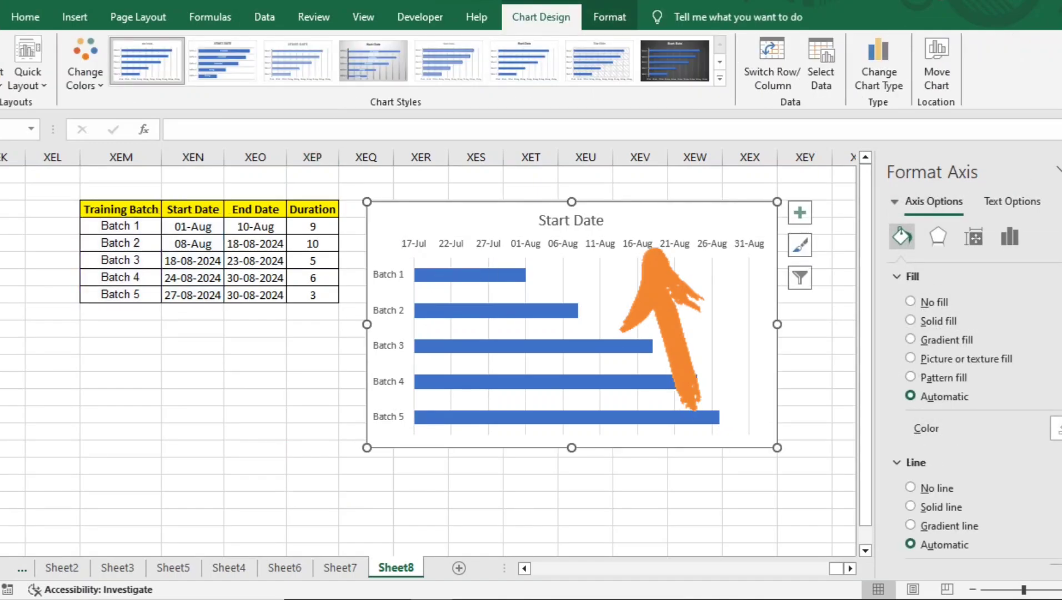
click(655, 244)
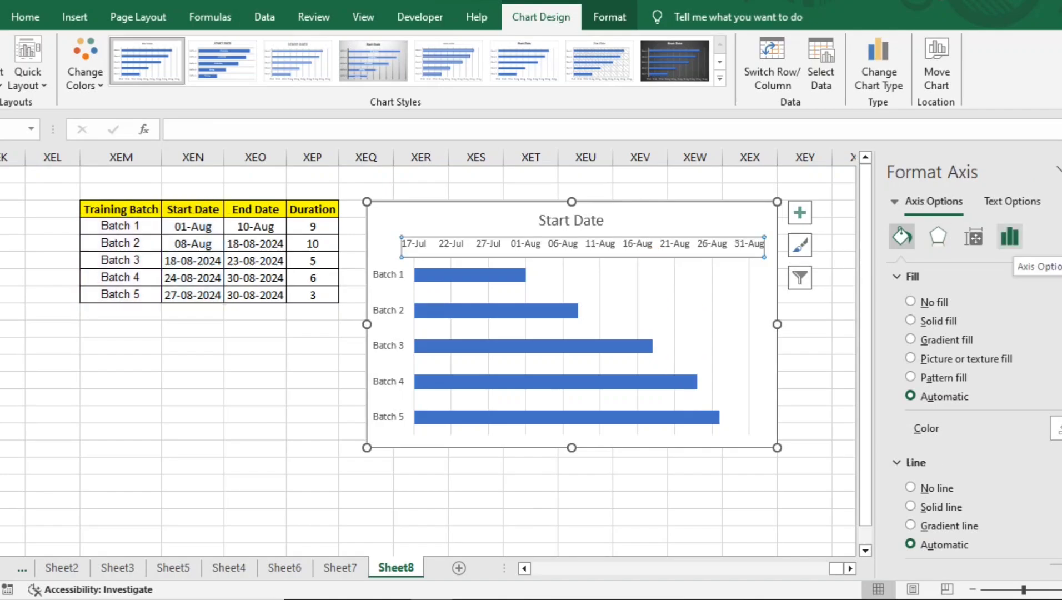
click(1010, 236)
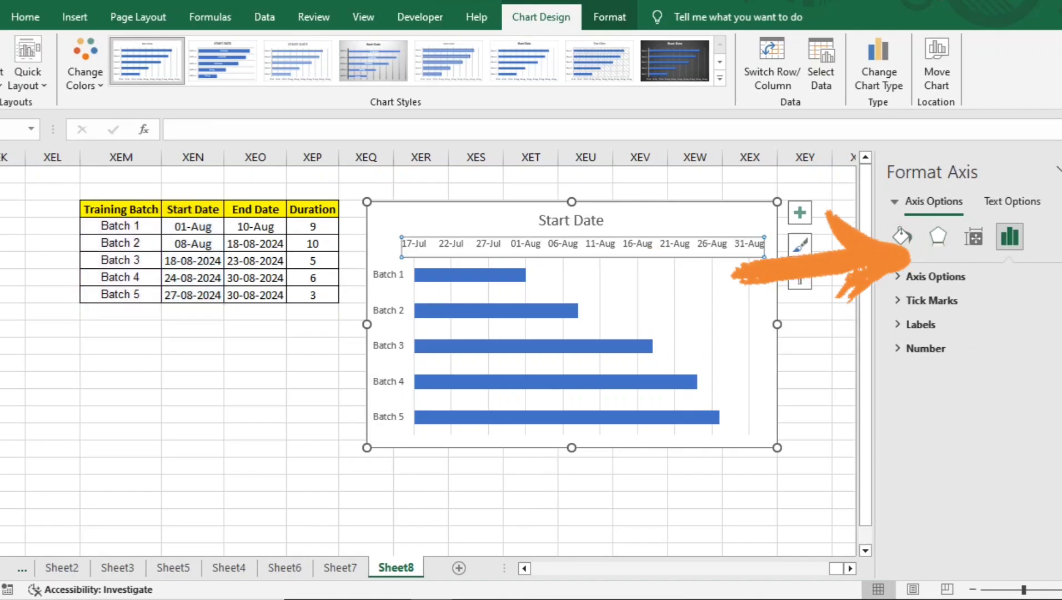
click(935, 276)
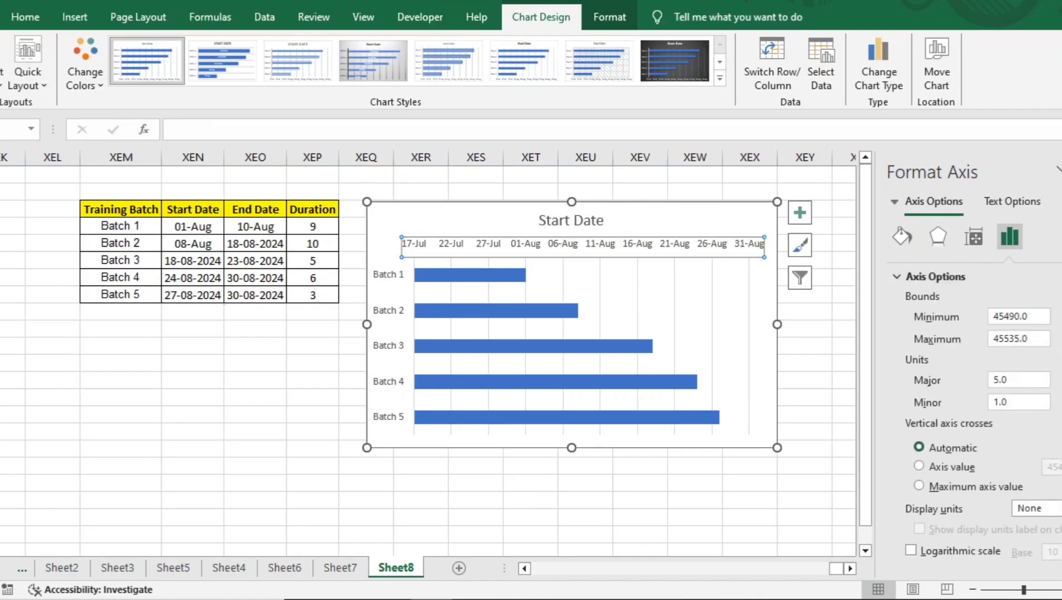
drag(993, 317, 1030, 317)
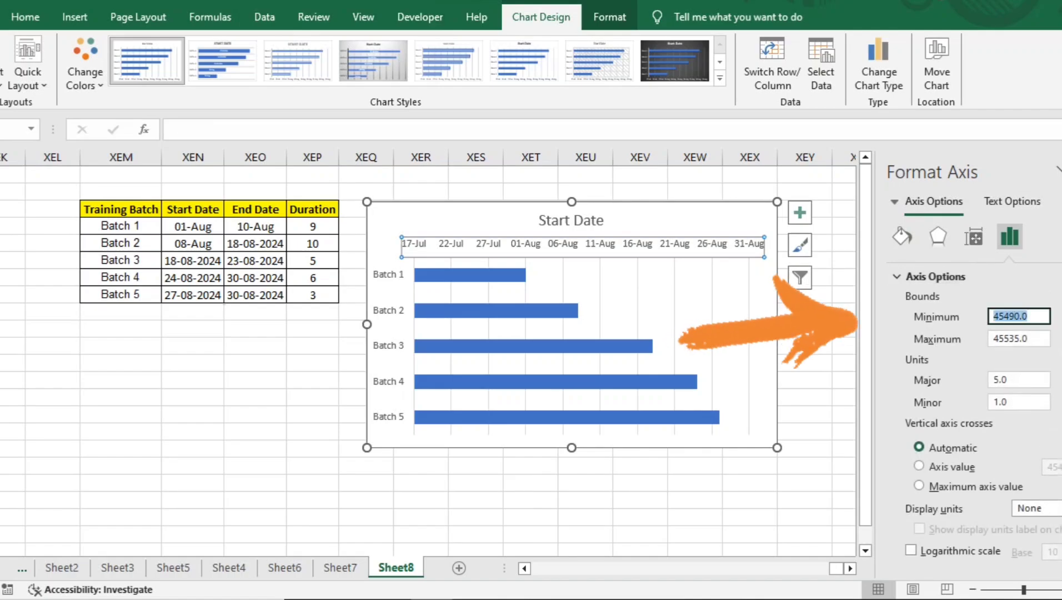
text(1-aug-2024)
key(Return)
key(ctrl+c)
Step: Set the maximum bound of the chart's date axis to 30-aug-2024
key(Tab)
key(ctrl+v)
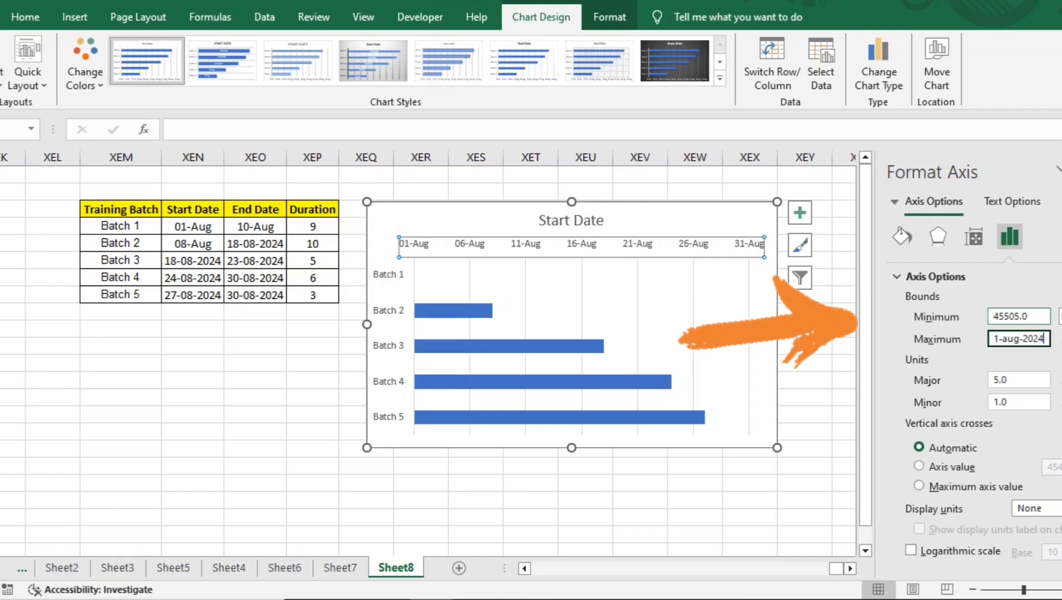
drag(993, 339, 999, 338)
text(30)
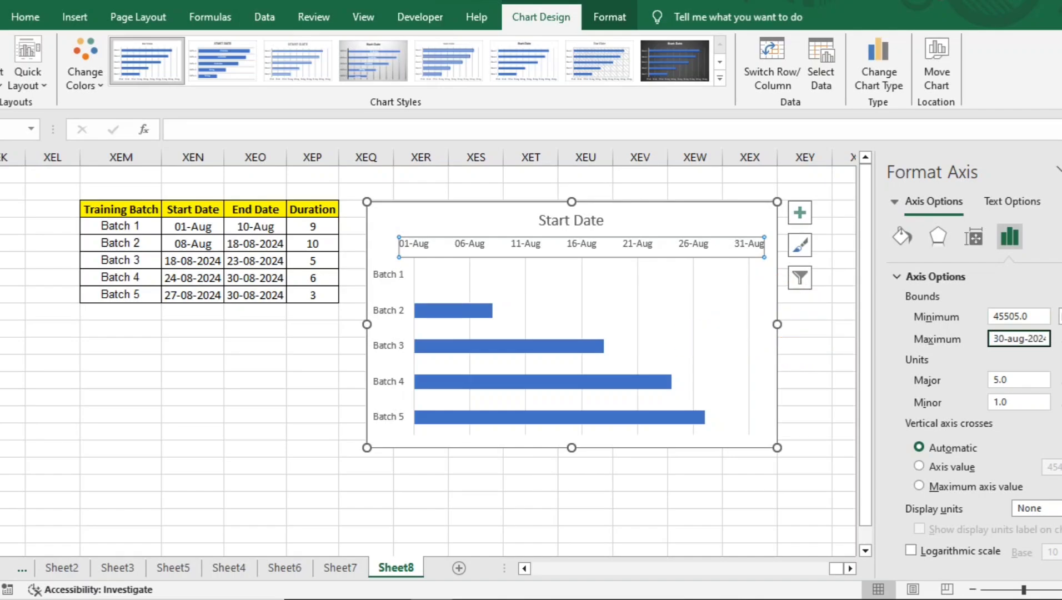
key(Return)
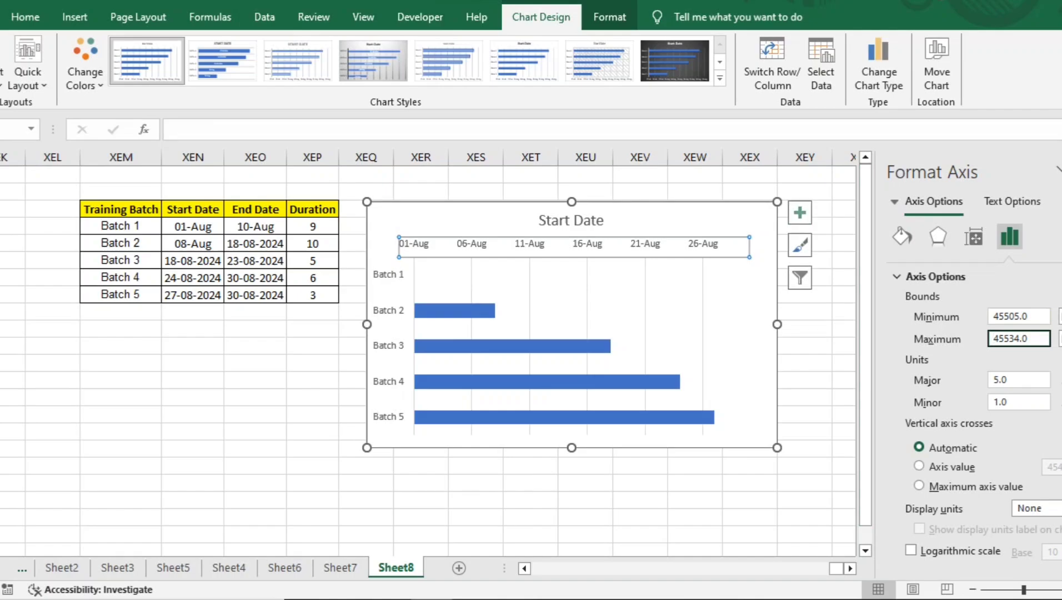
Step: Set the major unit of the chart's date axis to 2
click(763, 266)
click(587, 244)
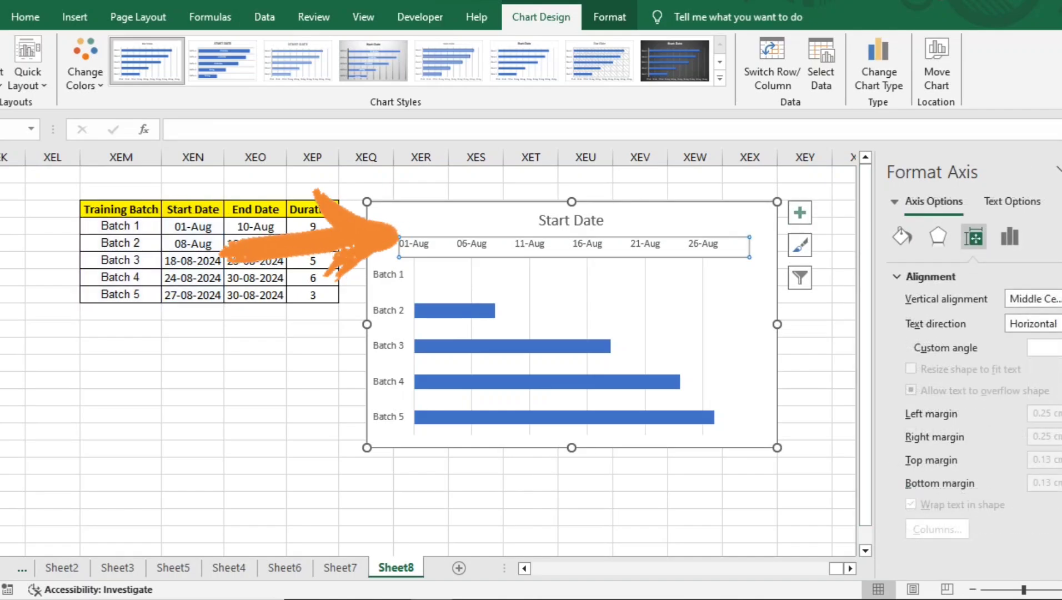
click(1010, 236)
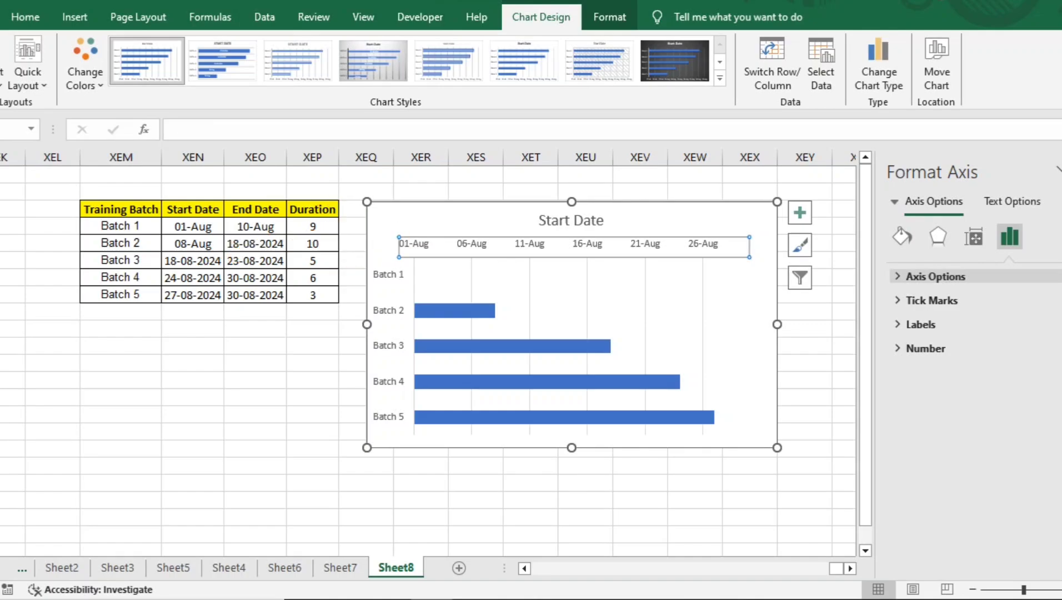
click(935, 276)
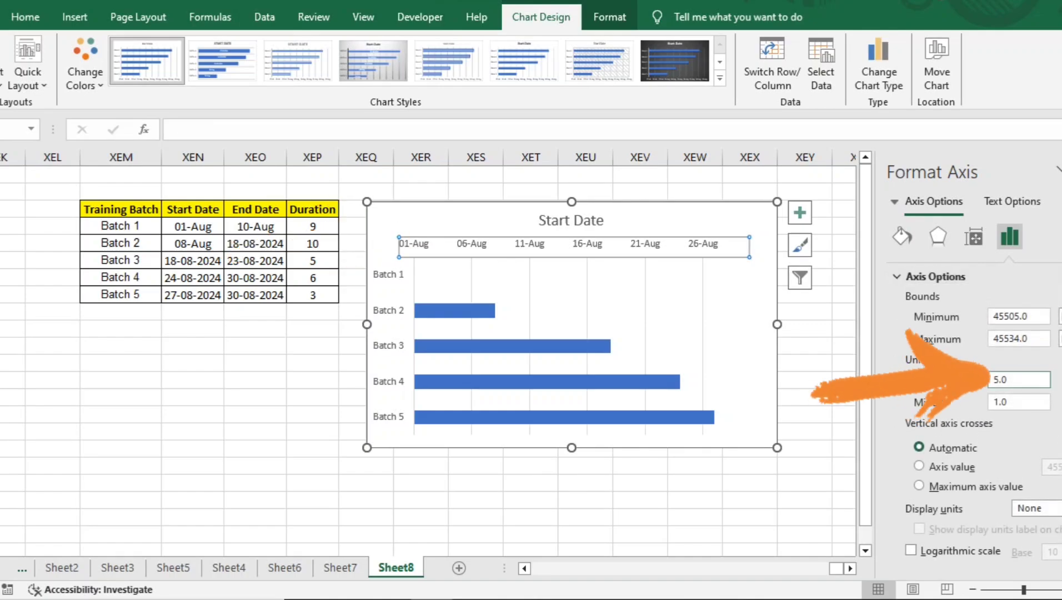
click(999, 380)
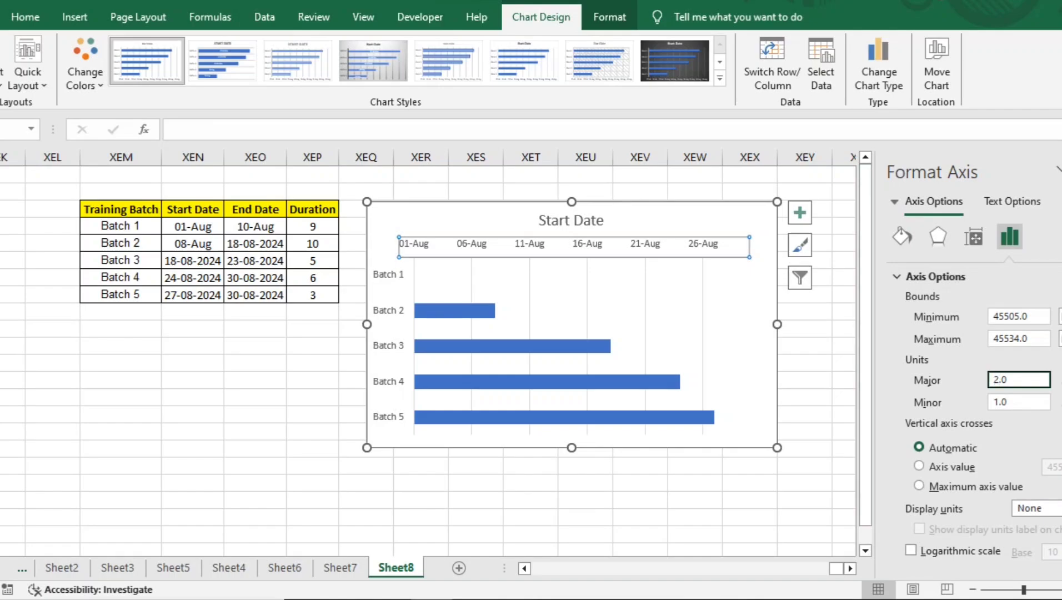
text(2)
key(Return)
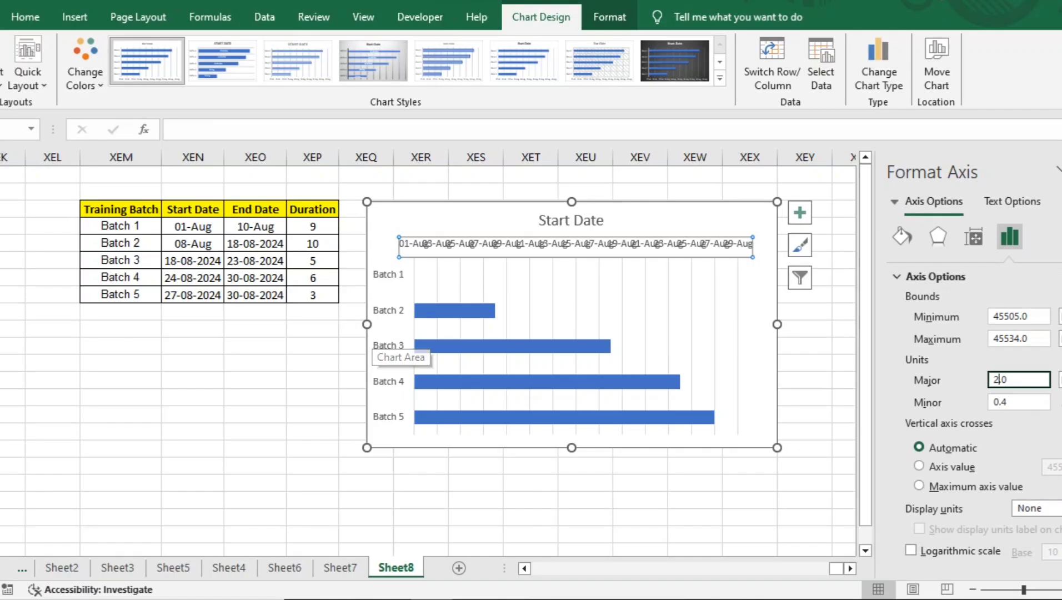
Step: Widen the chart to about 18.28 cm so the date labels are spaced apart, and move it just below the table's header row
drag(366, 324, 186, 324)
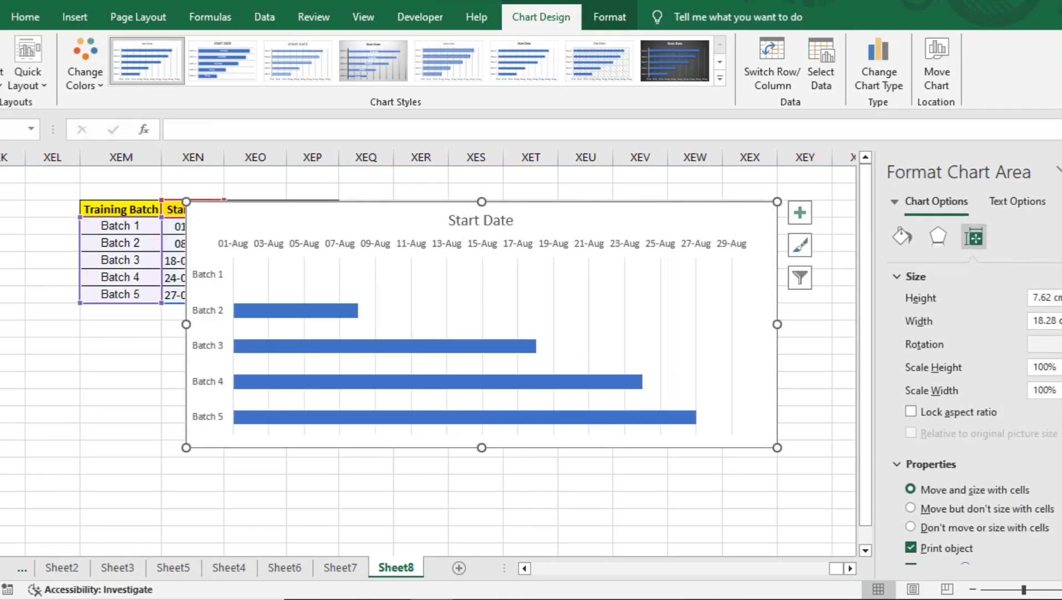
drag(322, 214, 317, 238)
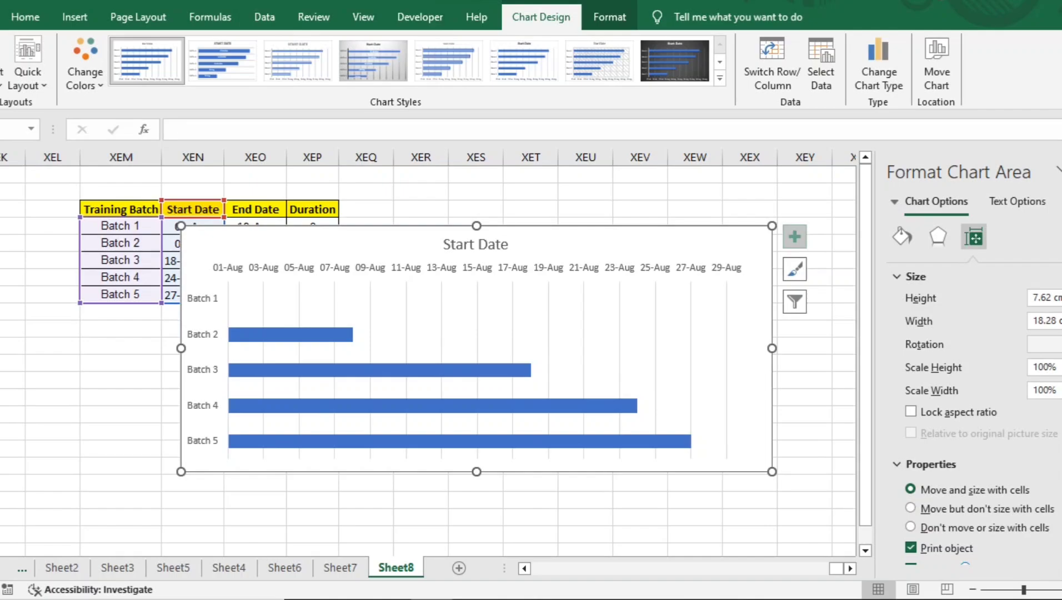
Step: Remove the chart's gridlines and add a legend at the bottom of the chart
click(794, 237)
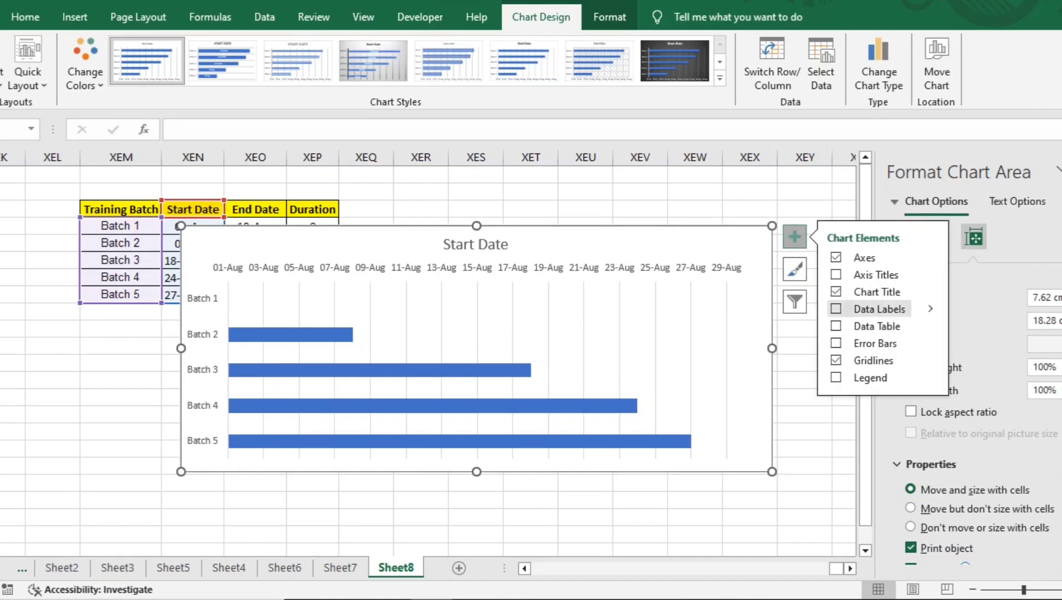
click(836, 360)
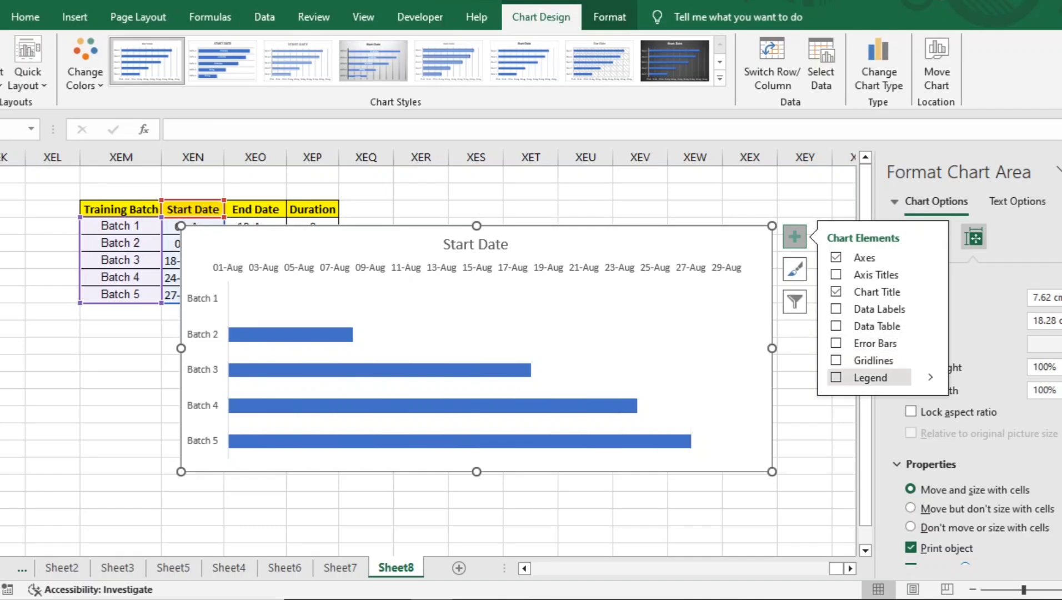
click(836, 377)
click(930, 378)
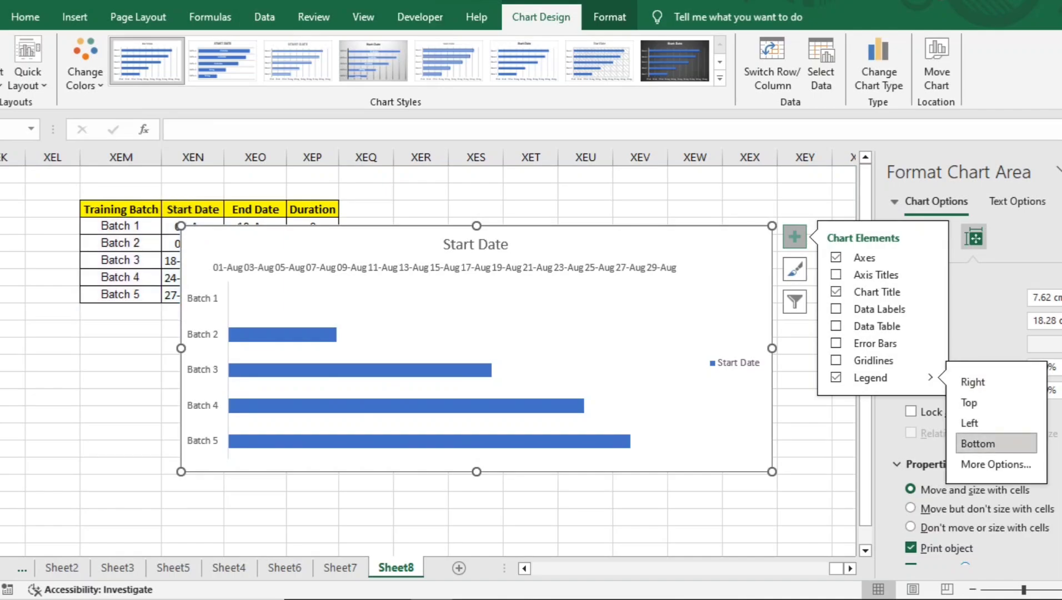
click(977, 443)
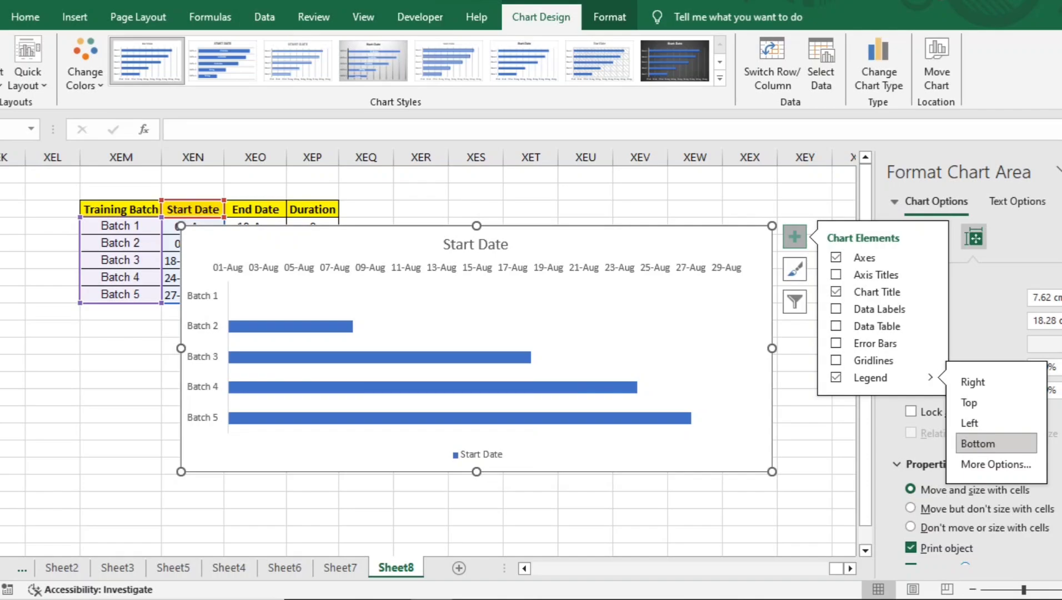
click(472, 244)
triple_click(472, 245)
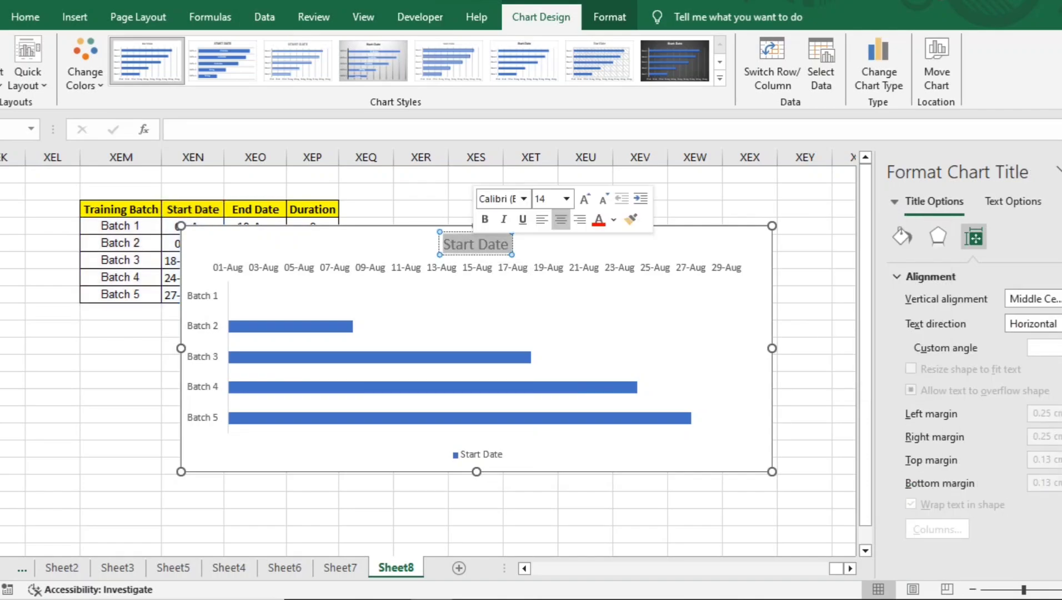
click(584, 246)
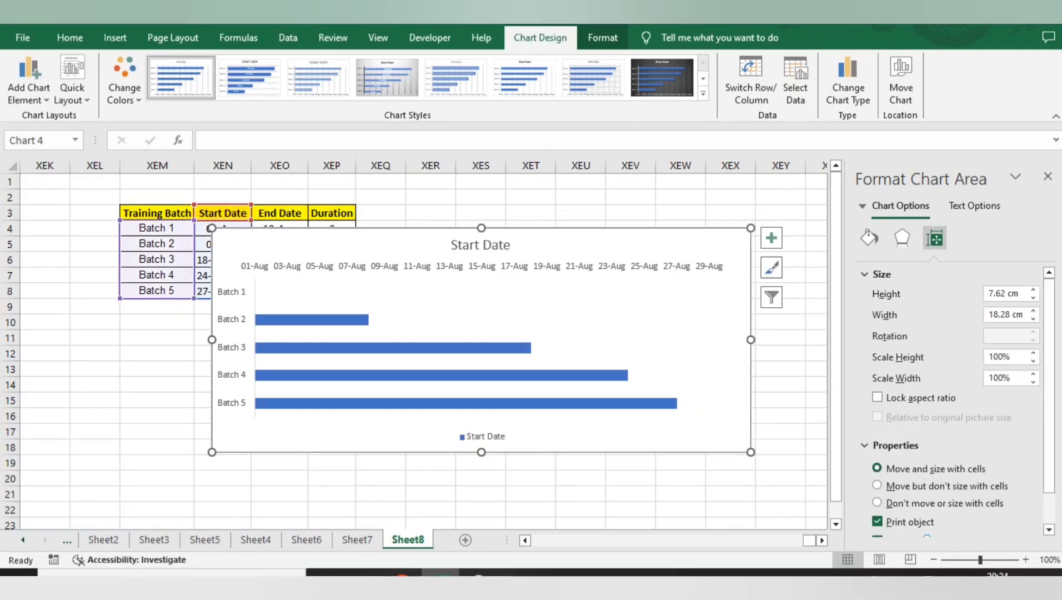
Step: Add a new series to the chart's data source, with its name taken from the Duration header in XEP3
right_click(386, 266)
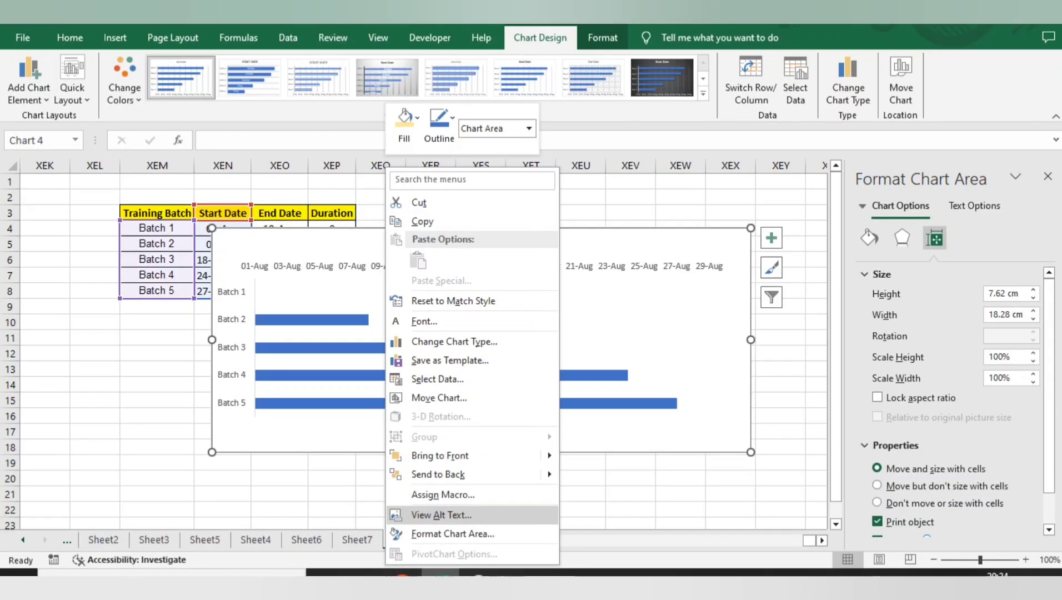
click(437, 378)
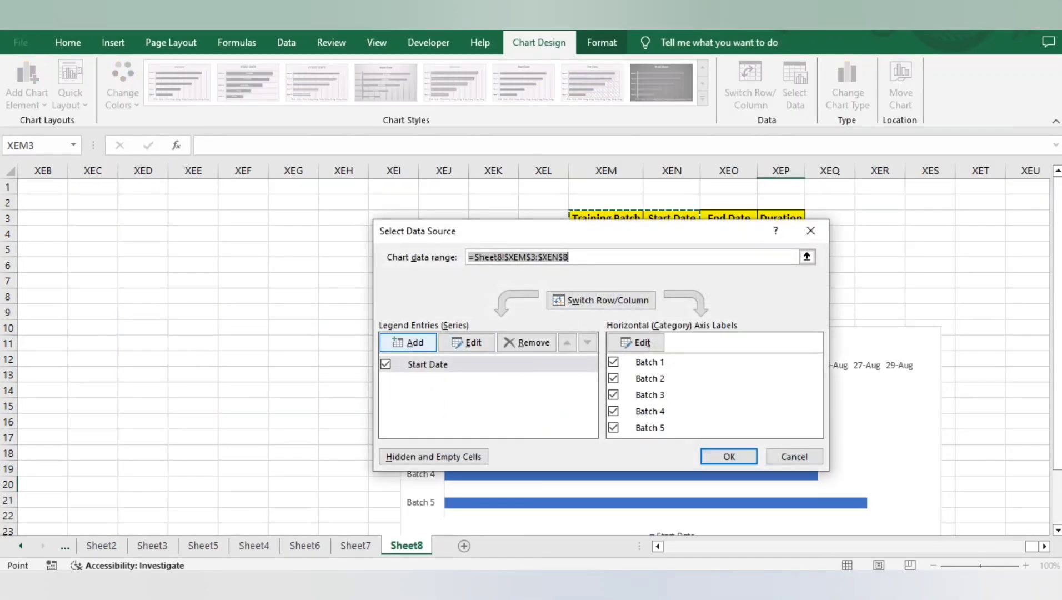
click(408, 342)
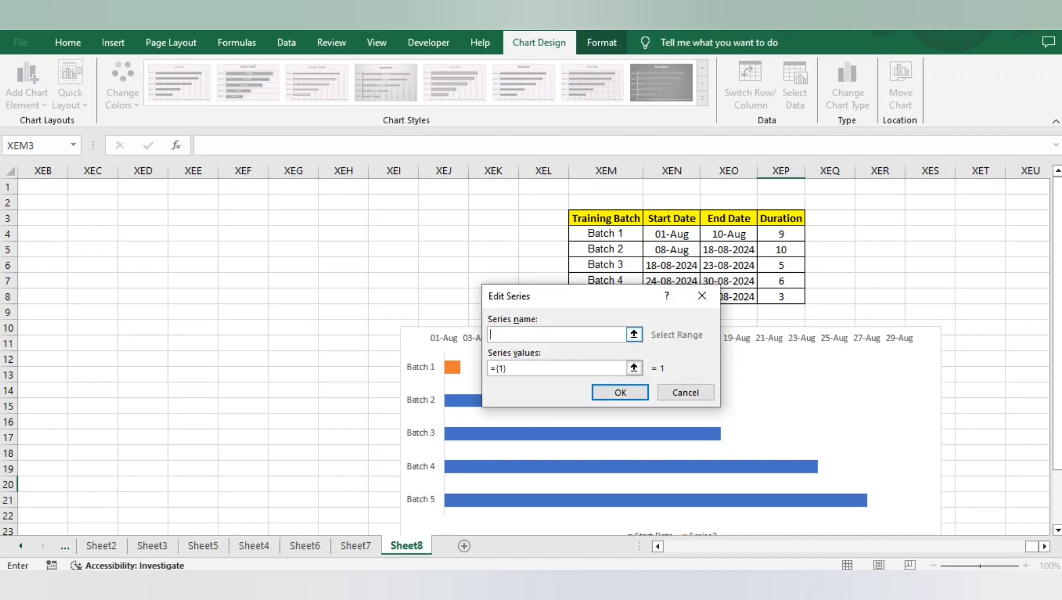
click(780, 218)
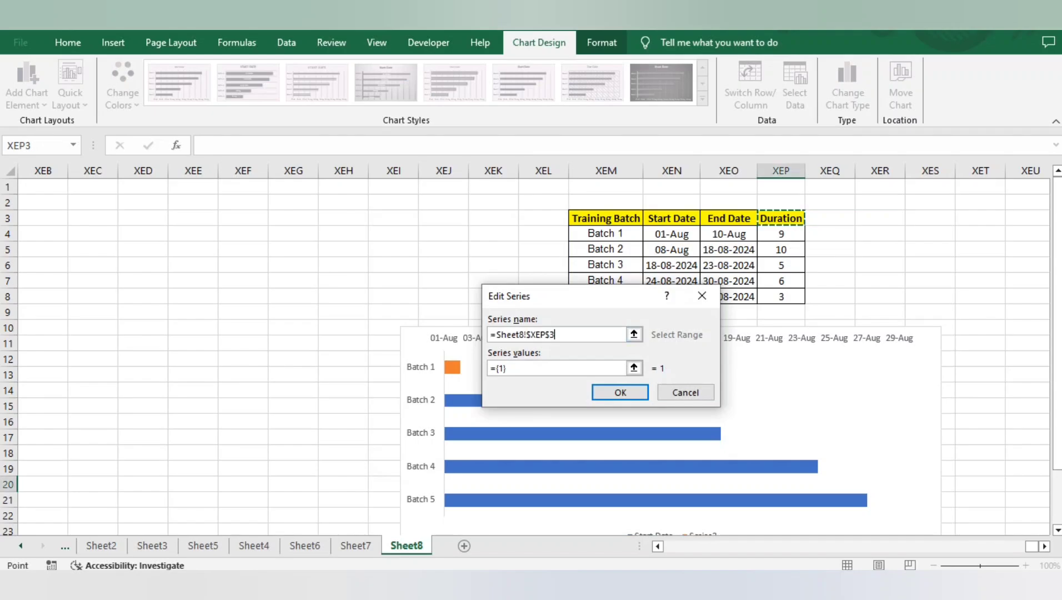
Step: Try to set the new series' values to the Duration cells XEP4:XEP8
click(507, 368)
key(BackSpace)
key(BackSpace)
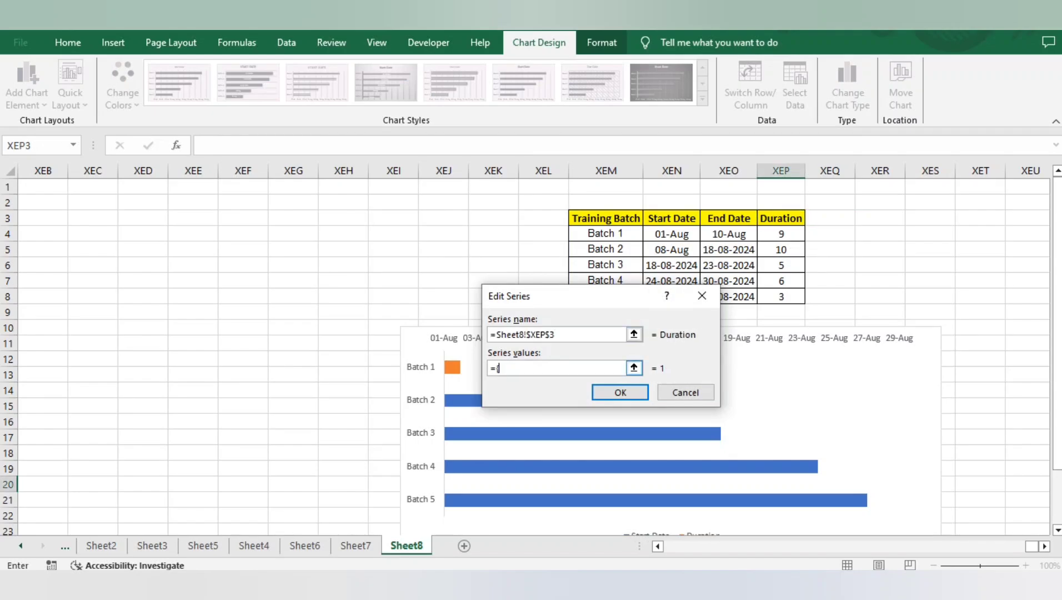
drag(780, 234, 780, 249)
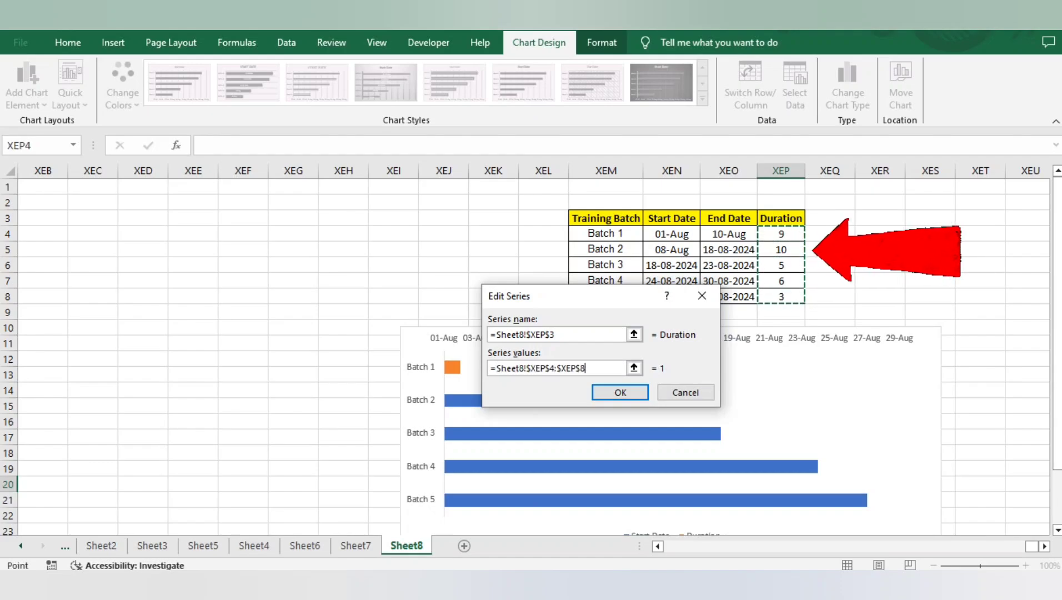
key(BackSpace)
text(8)
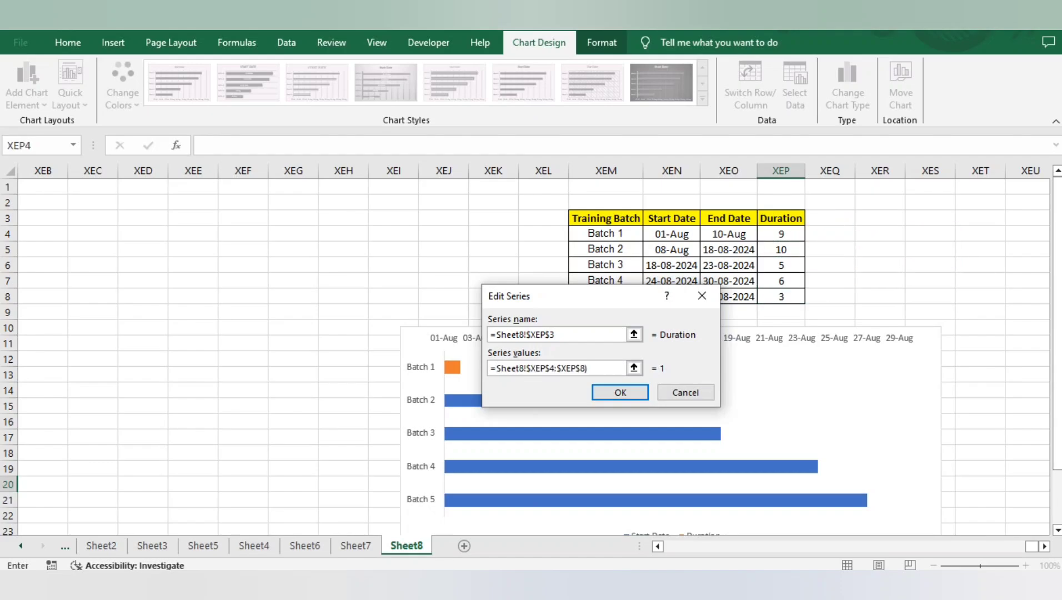
key(Return)
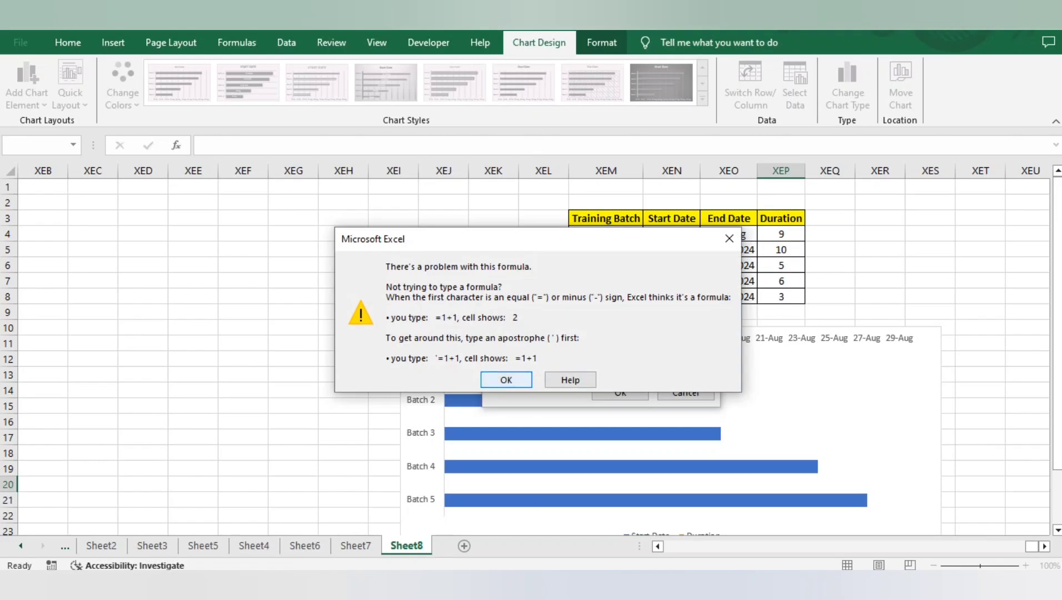
key(Return)
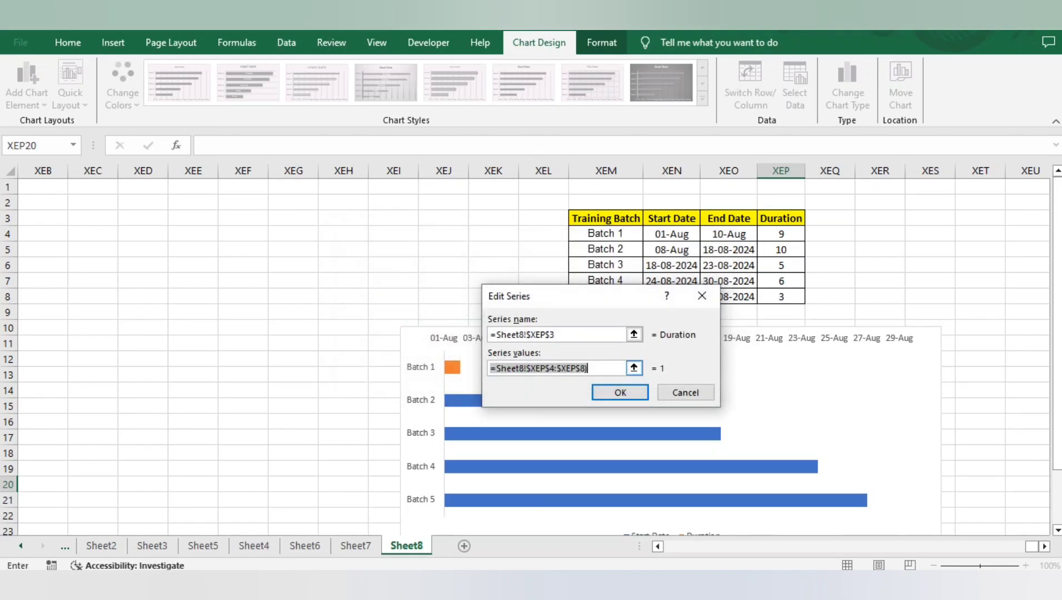
Step: Replace the new series' values with =Sheet8!$XEP$3:$XEP$8 and apply the updated data source to the chart
key(BackSpace)
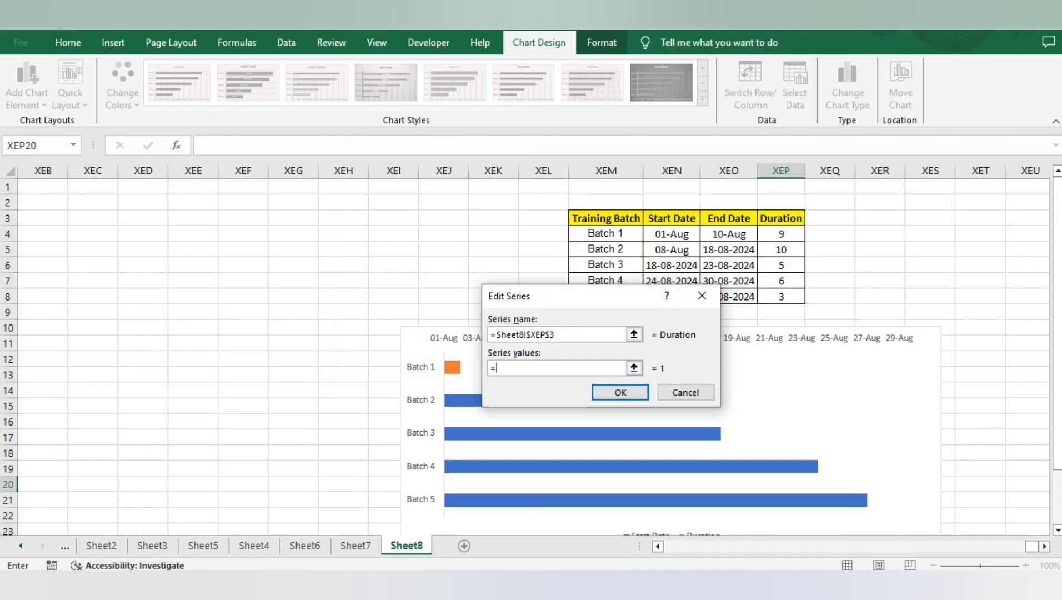
click(781, 218)
drag(780, 218, 781, 297)
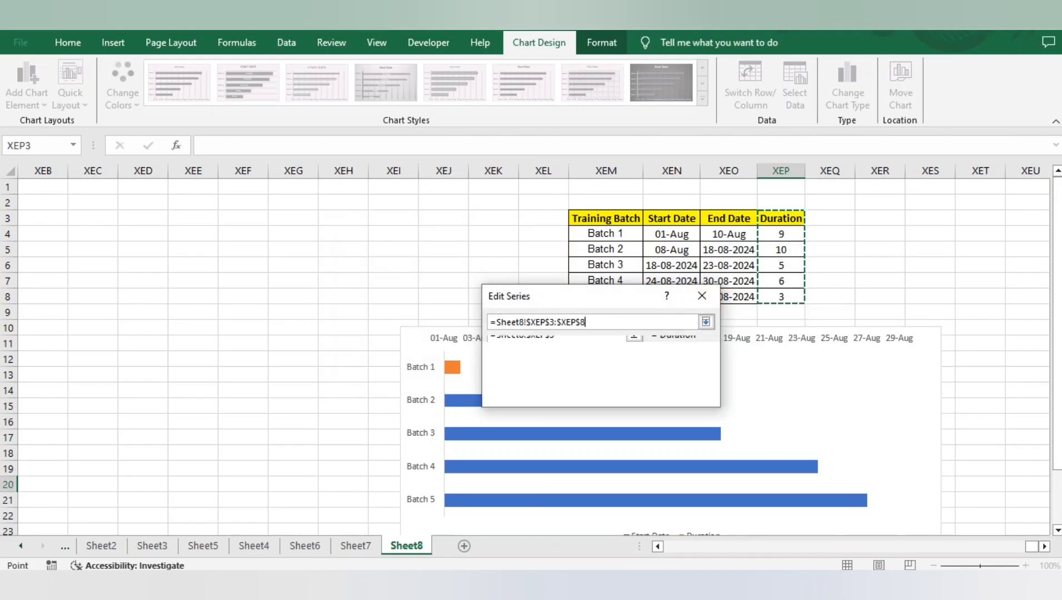
key(Return)
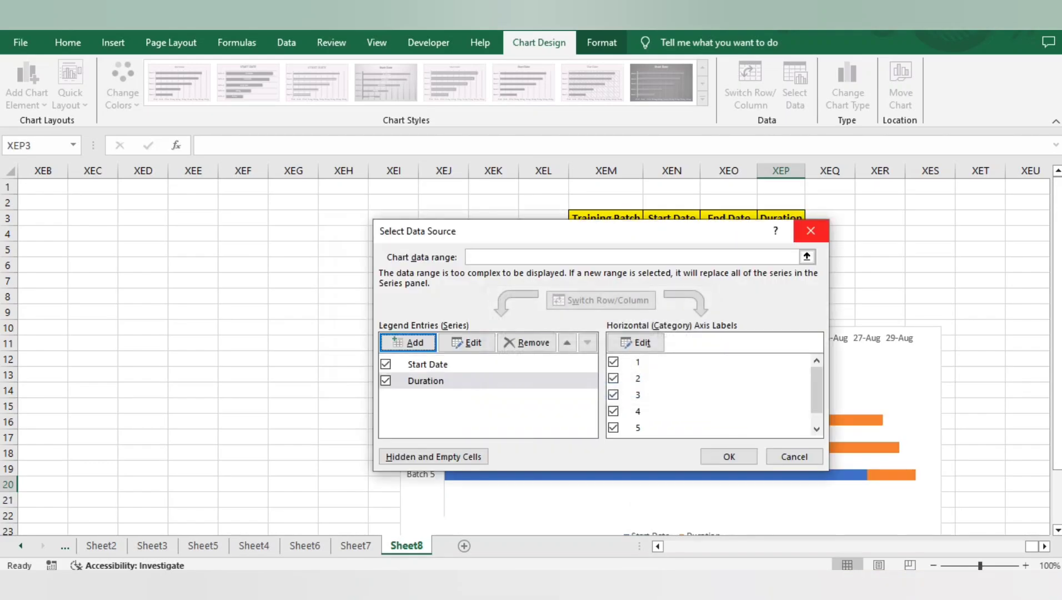
click(729, 456)
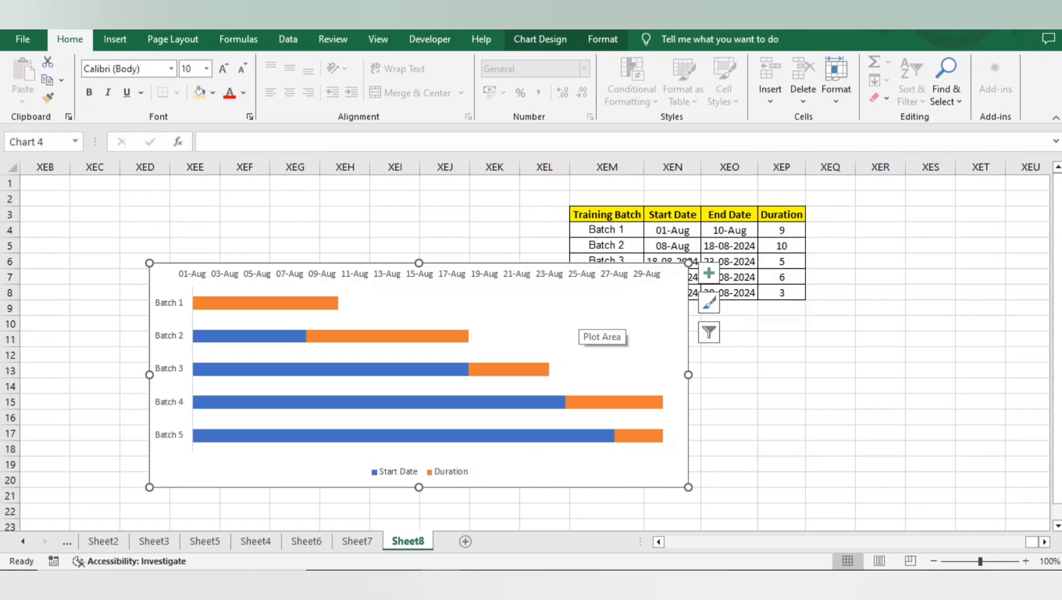
Step: Review the Start Date series' name and values references in the chart's data source
right_click(600, 300)
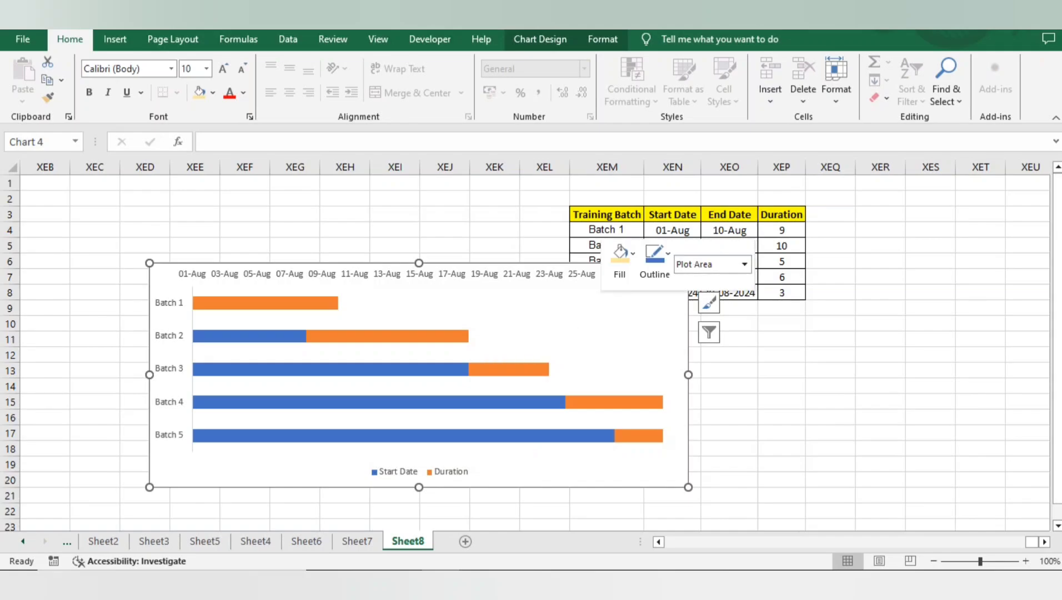
click(652, 389)
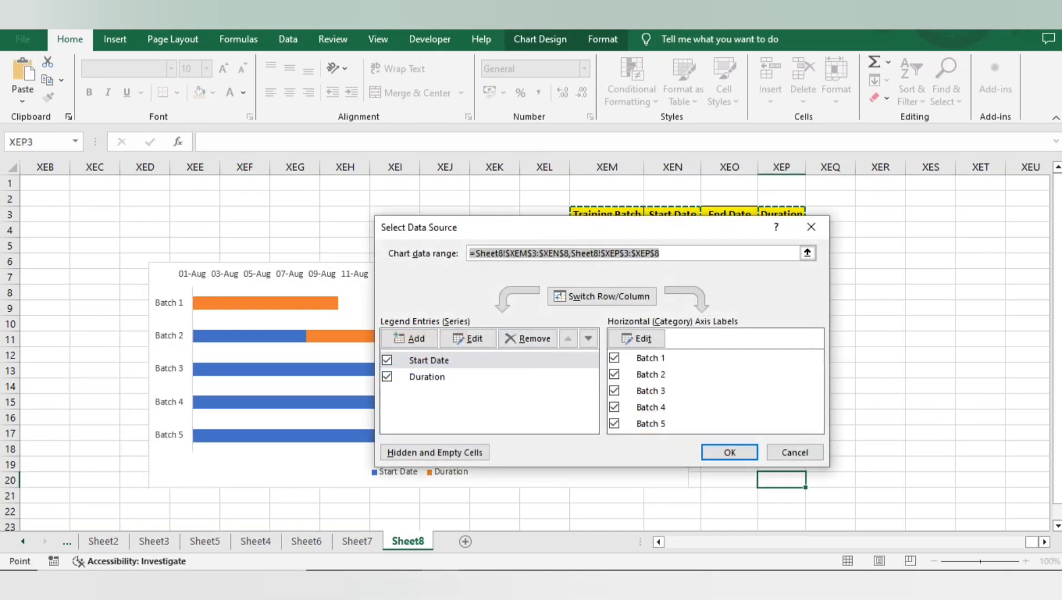
click(429, 360)
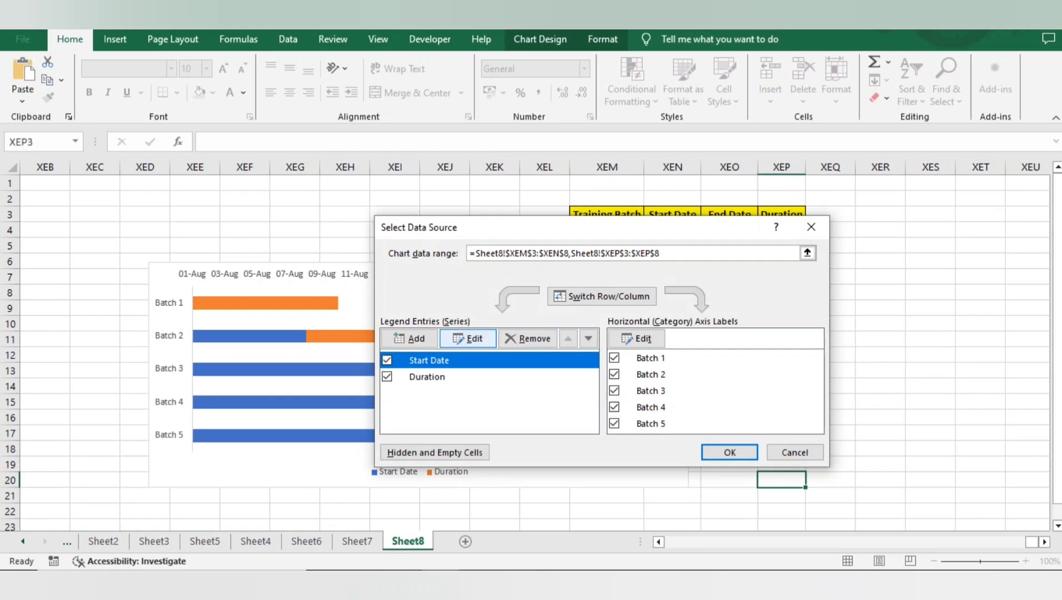
click(467, 338)
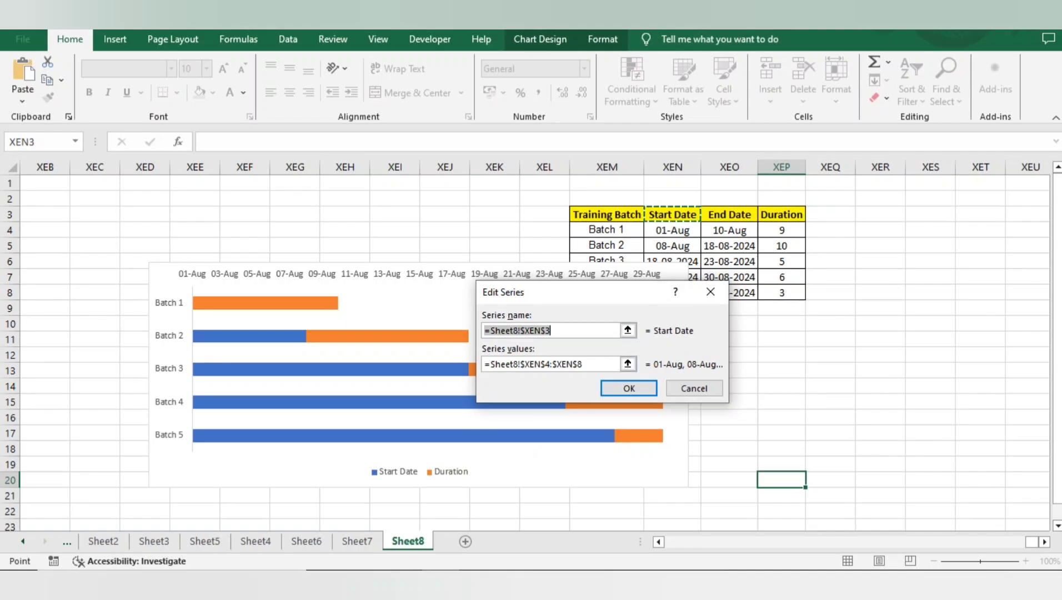
key(Return)
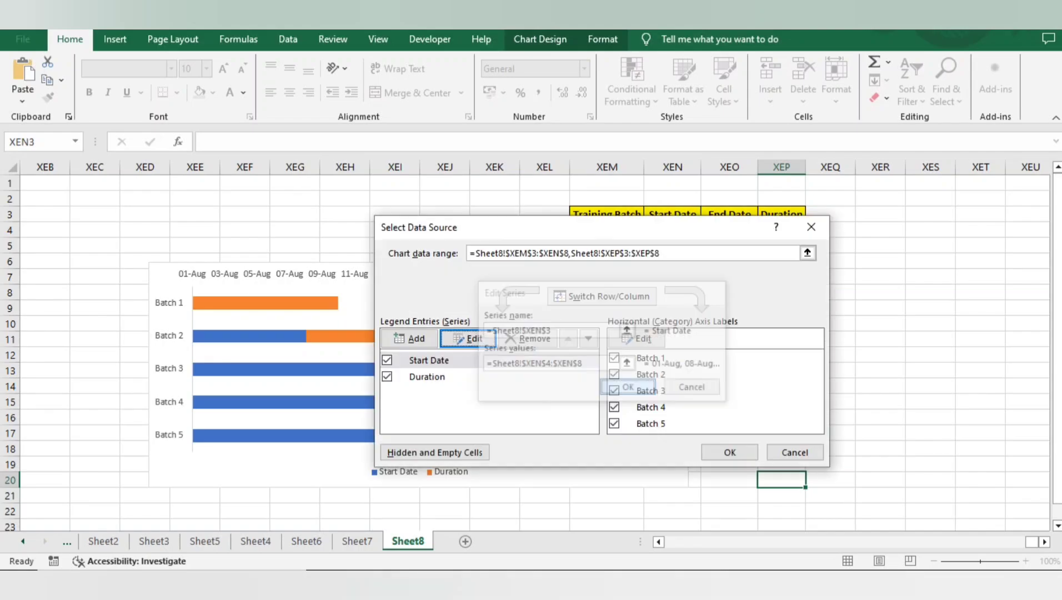
click(729, 451)
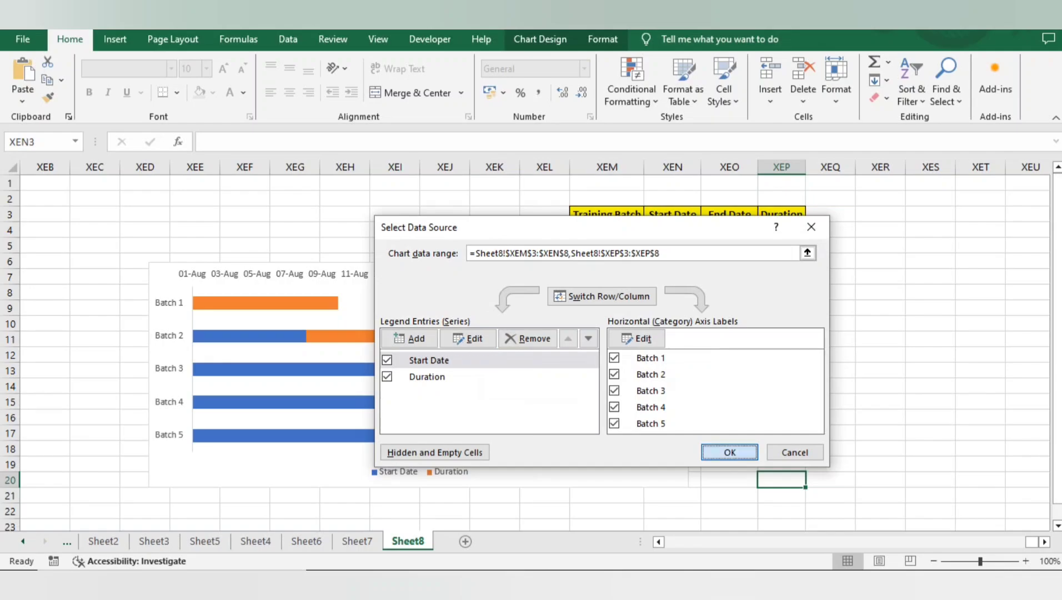
Step: Set the fill of the blue Start Date bars to No fill for the whole series
click(233, 369)
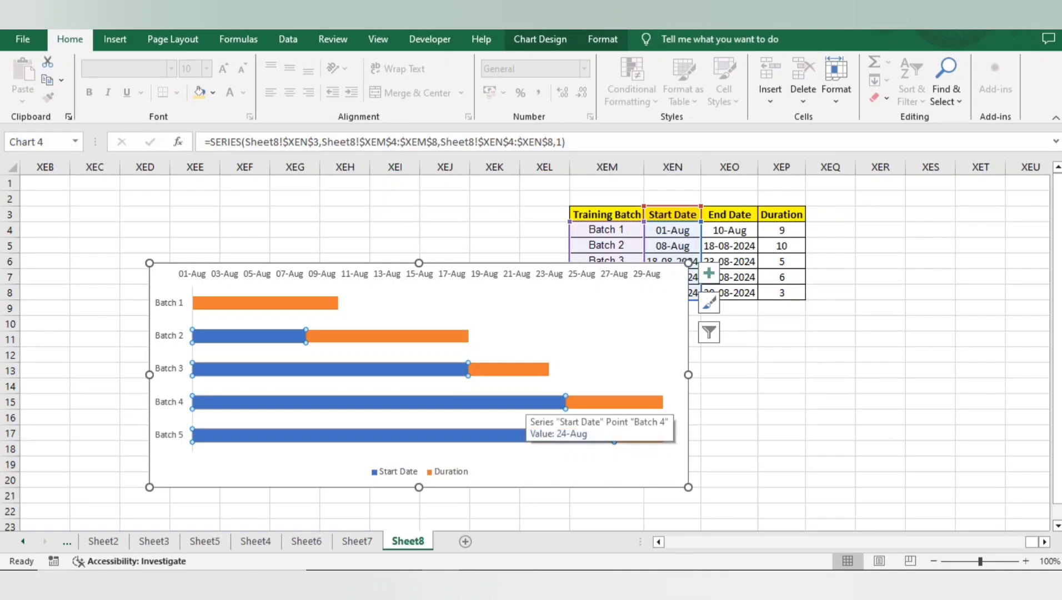
right_click(525, 401)
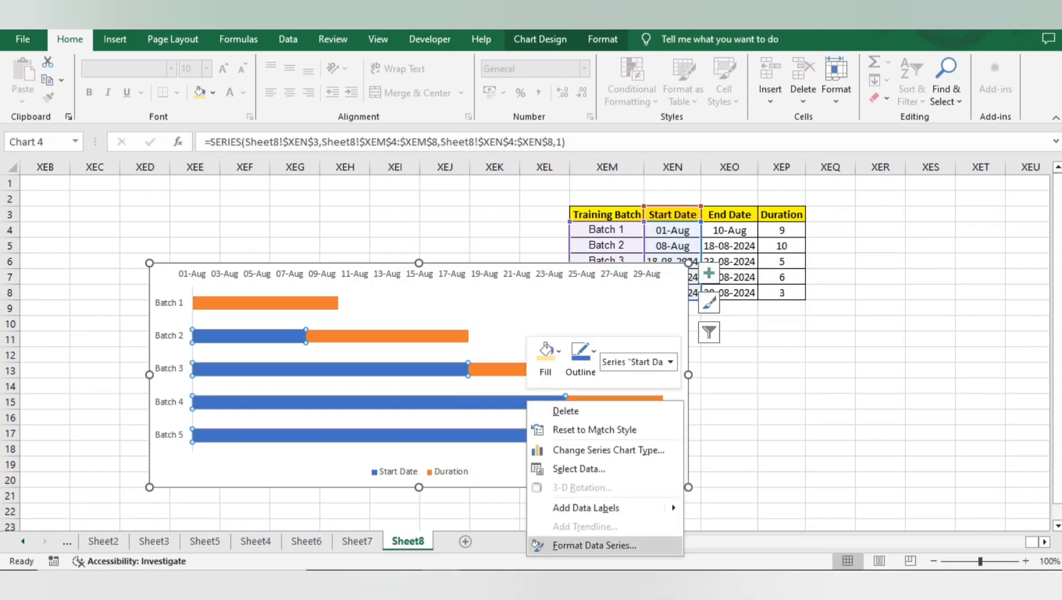
click(593, 545)
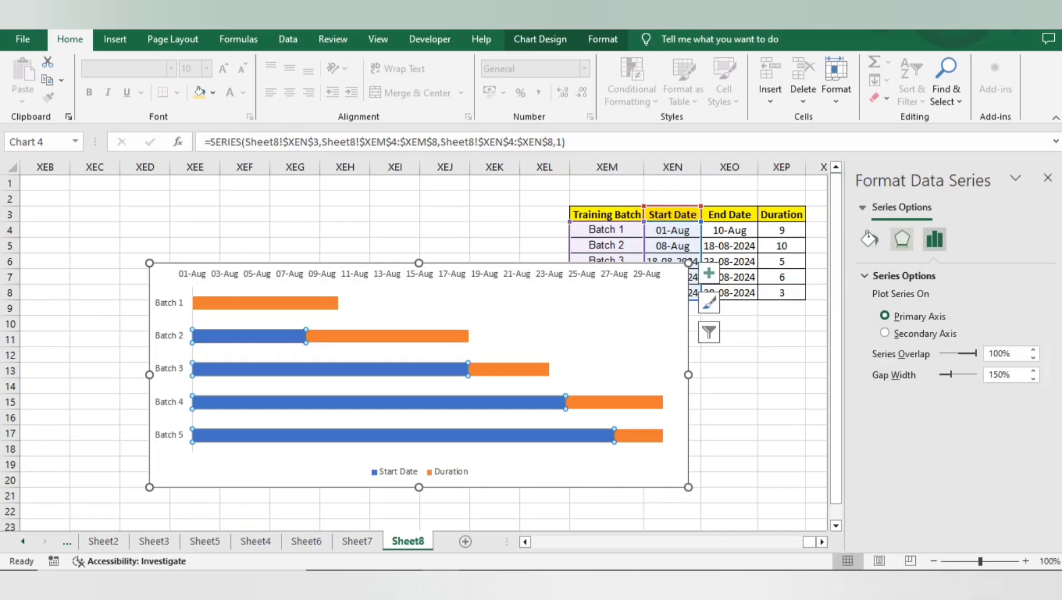
click(330, 369)
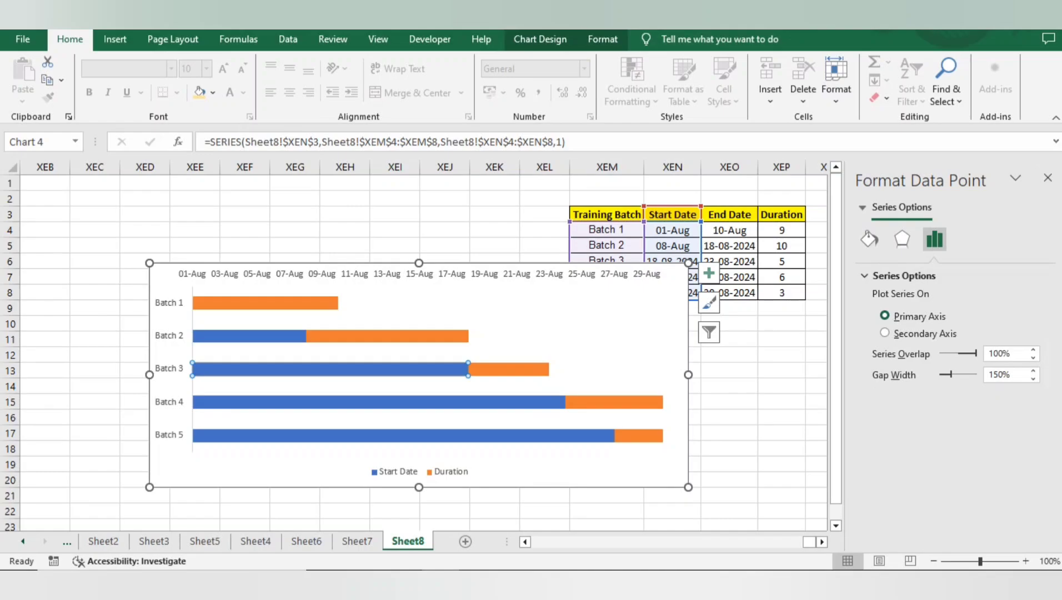
click(539, 40)
click(248, 336)
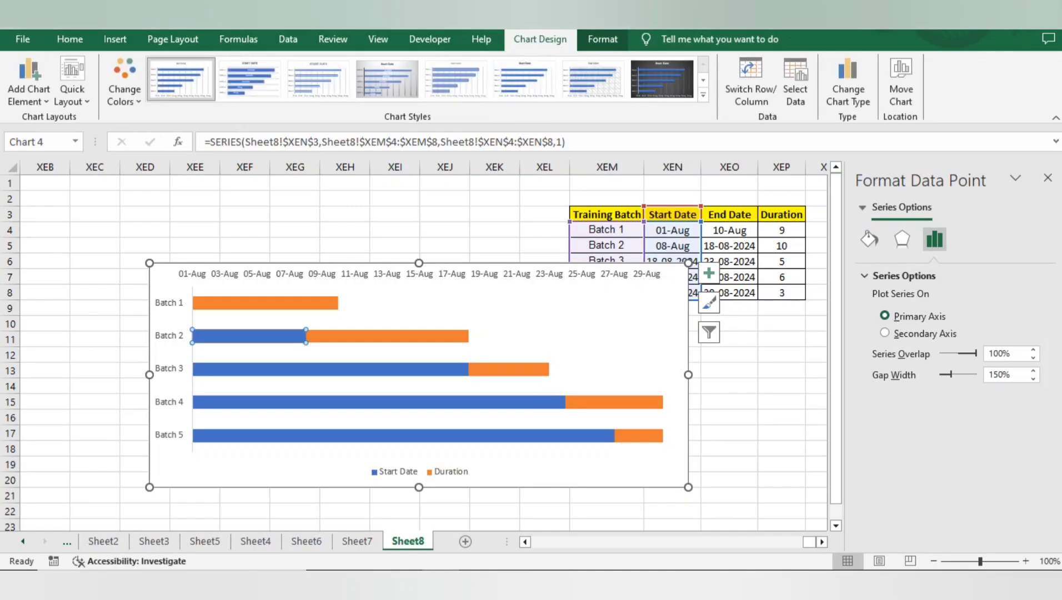
click(271, 352)
click(269, 336)
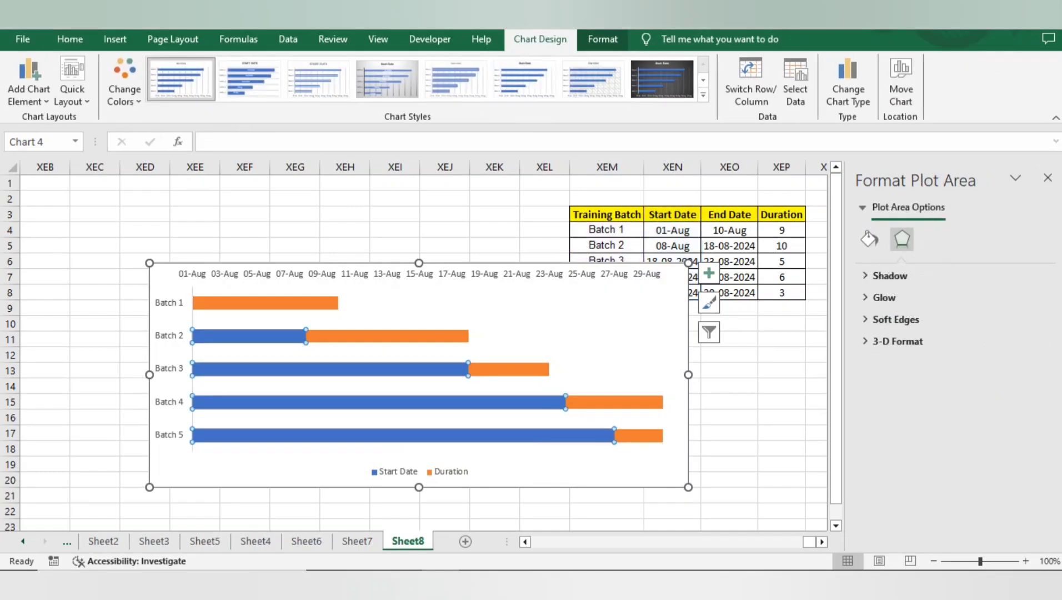
click(935, 238)
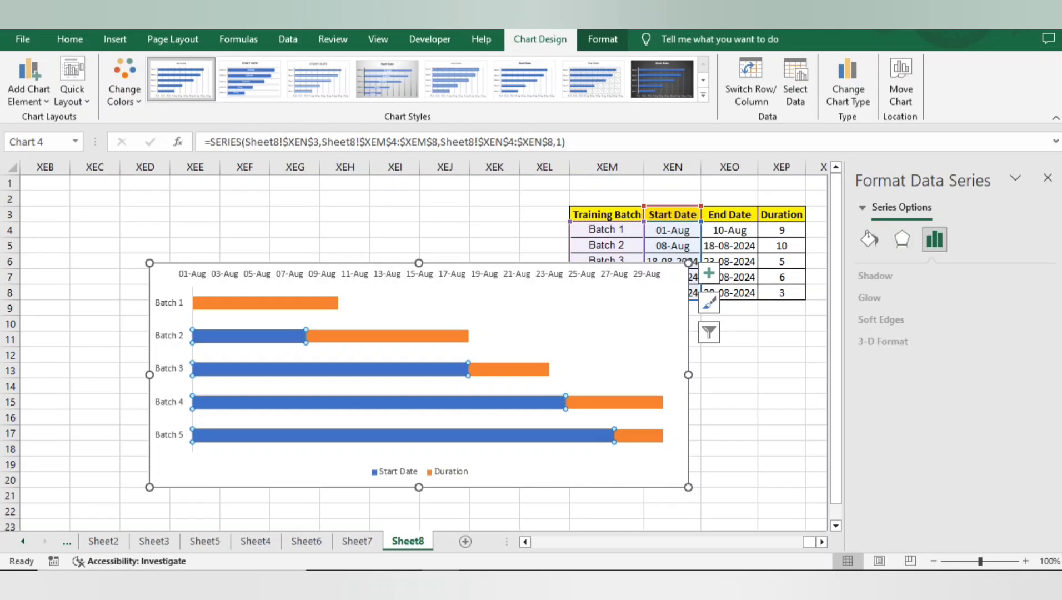
click(902, 239)
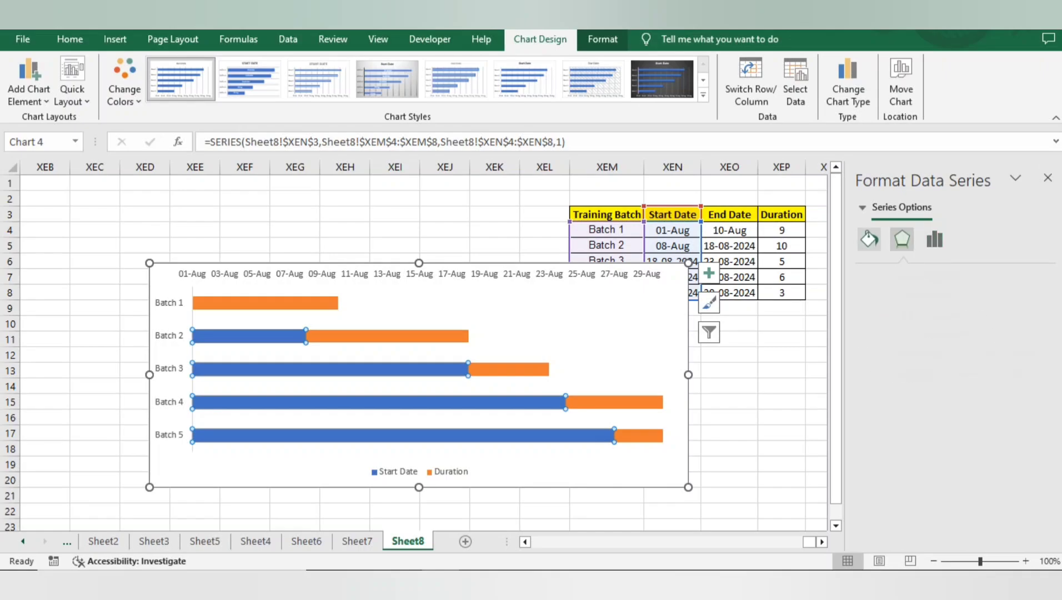
click(868, 238)
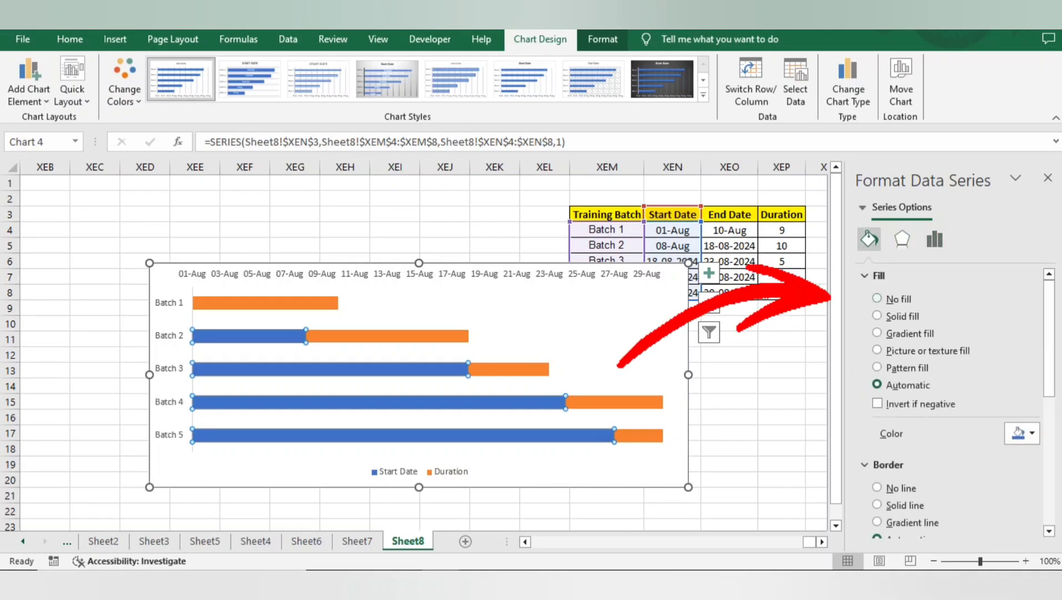
click(877, 299)
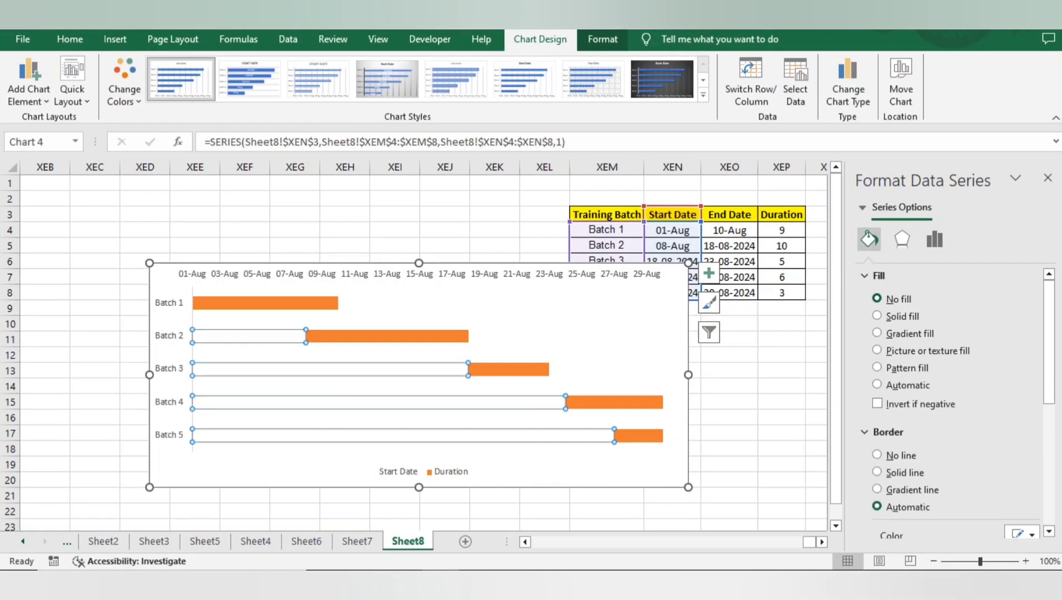
click(578, 470)
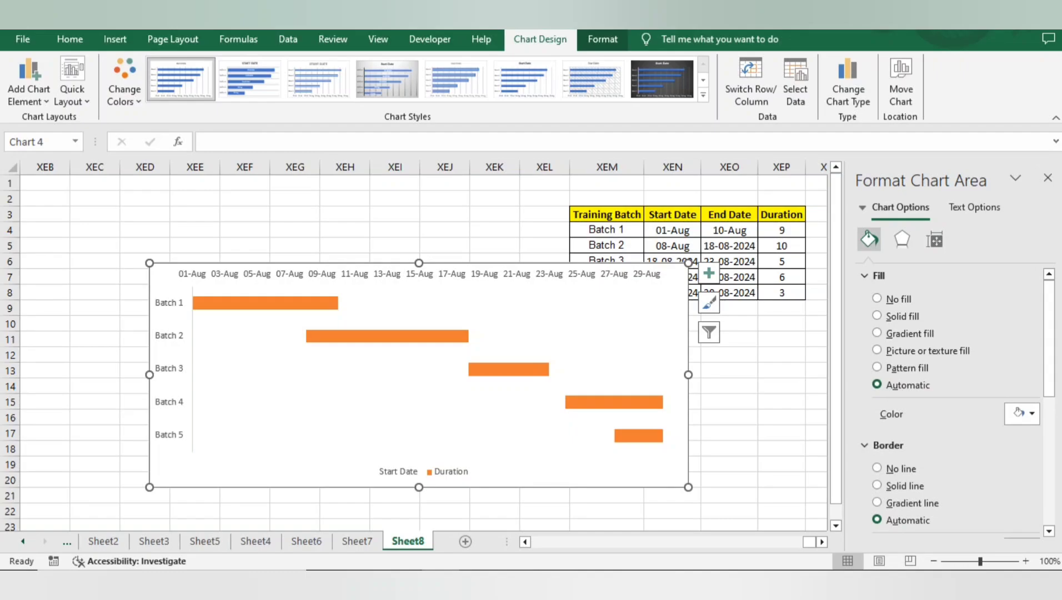
Step: Add data labels to the orange Duration bars only
click(708, 273)
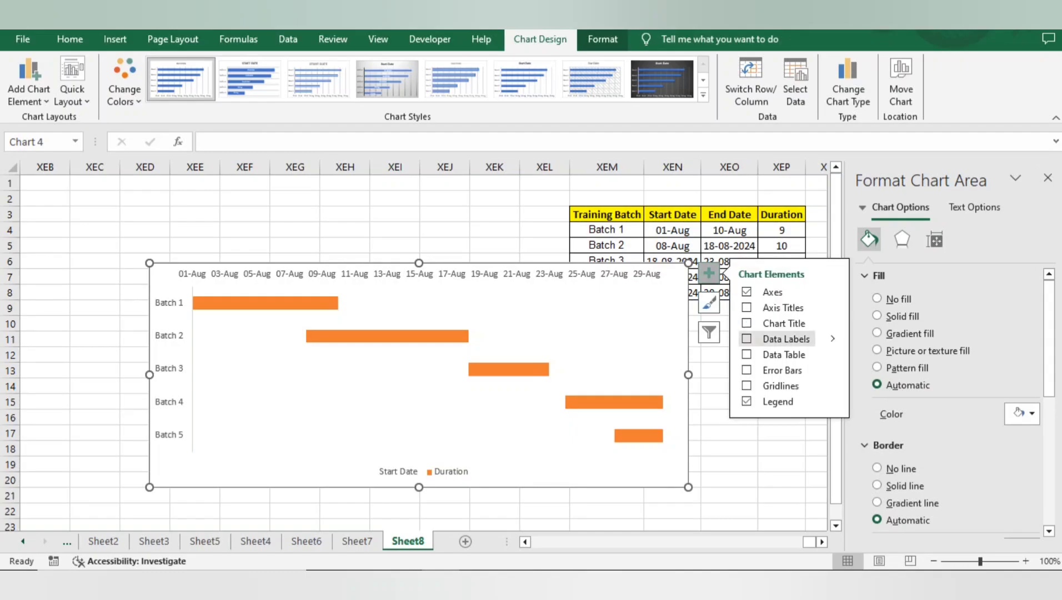
click(747, 338)
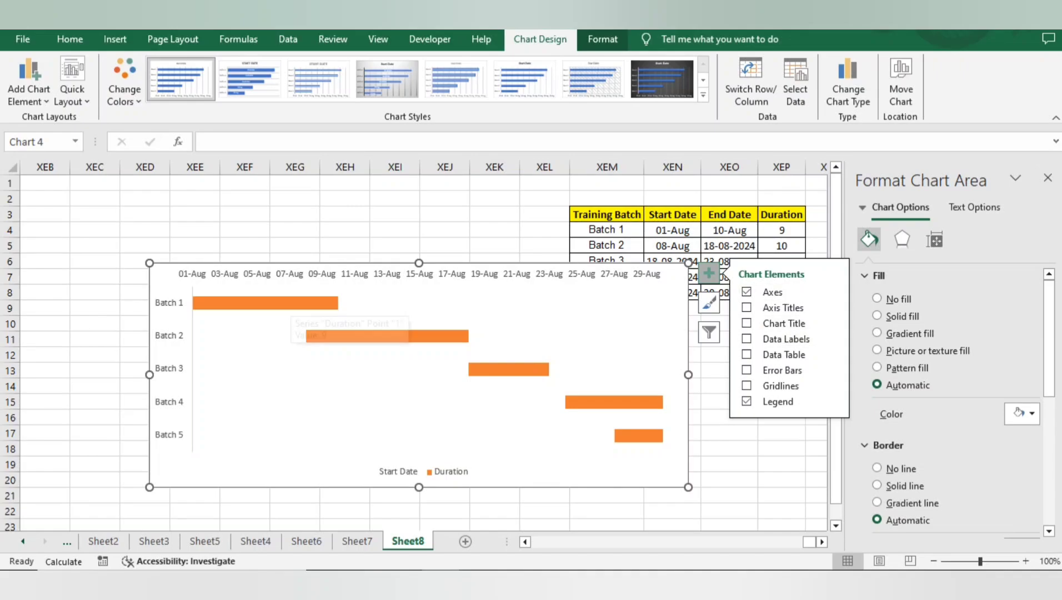
click(278, 303)
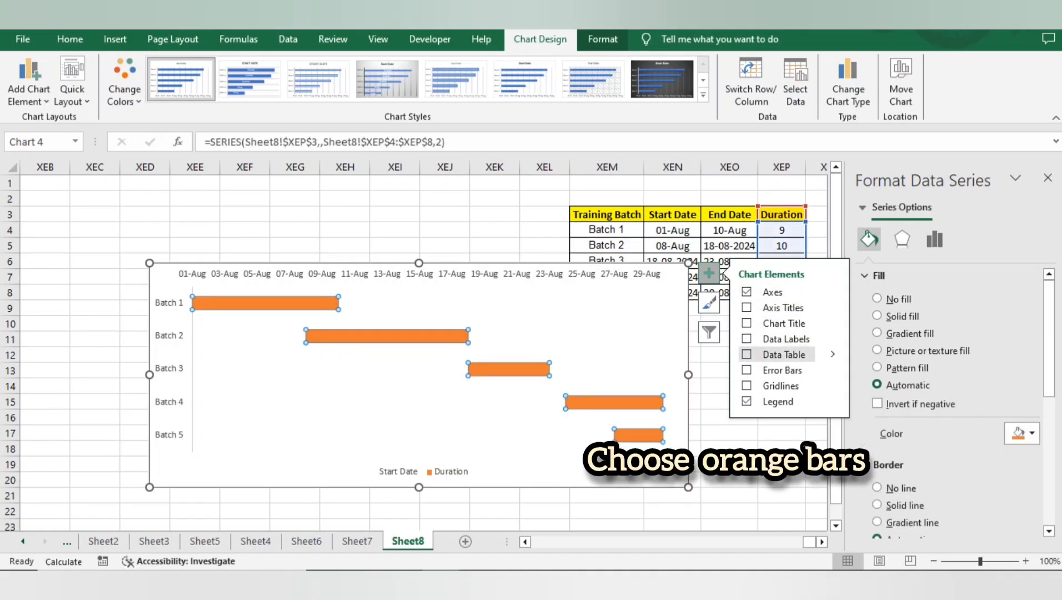
click(777, 338)
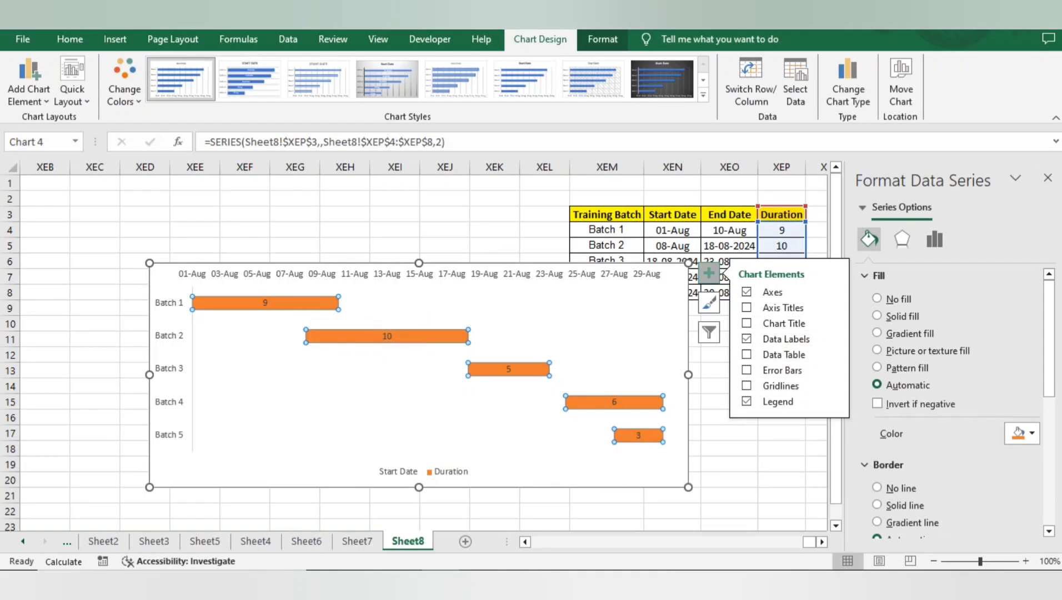
click(676, 311)
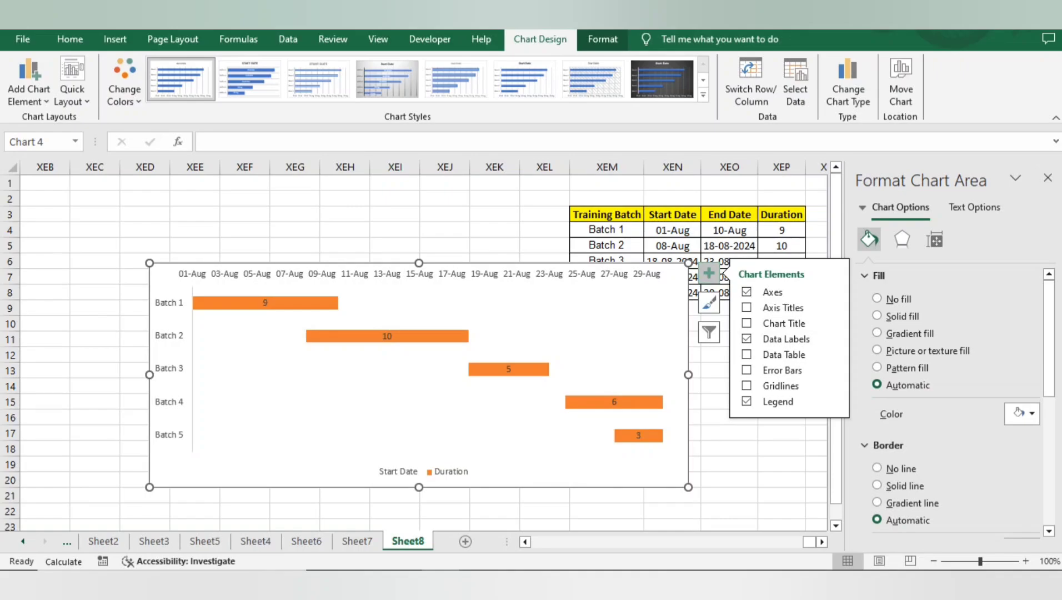
Step: Add a chart title above the date axis of the Sheet8 chart
click(708, 273)
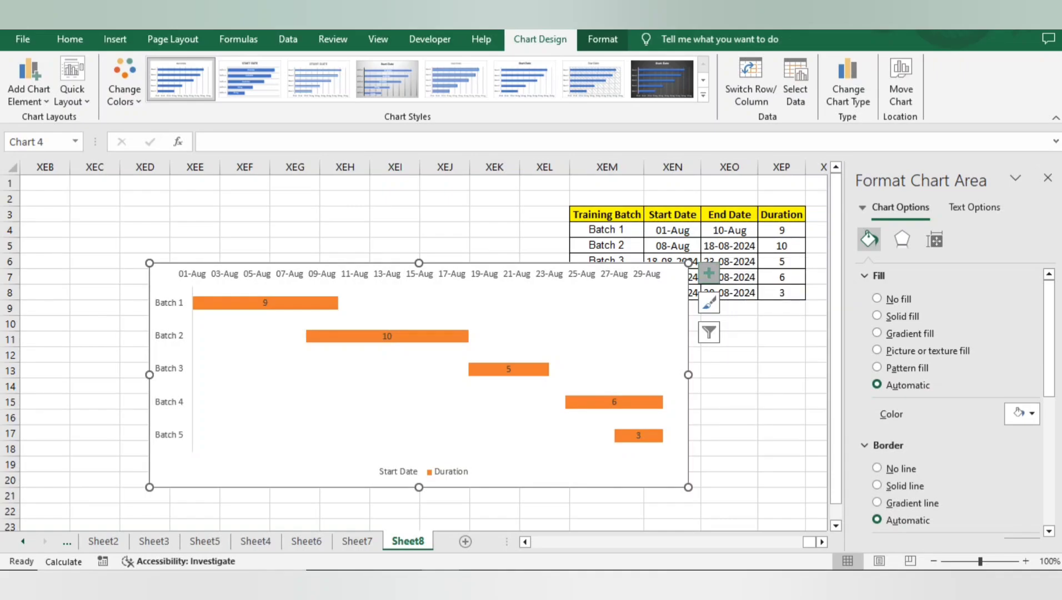
click(708, 273)
click(746, 322)
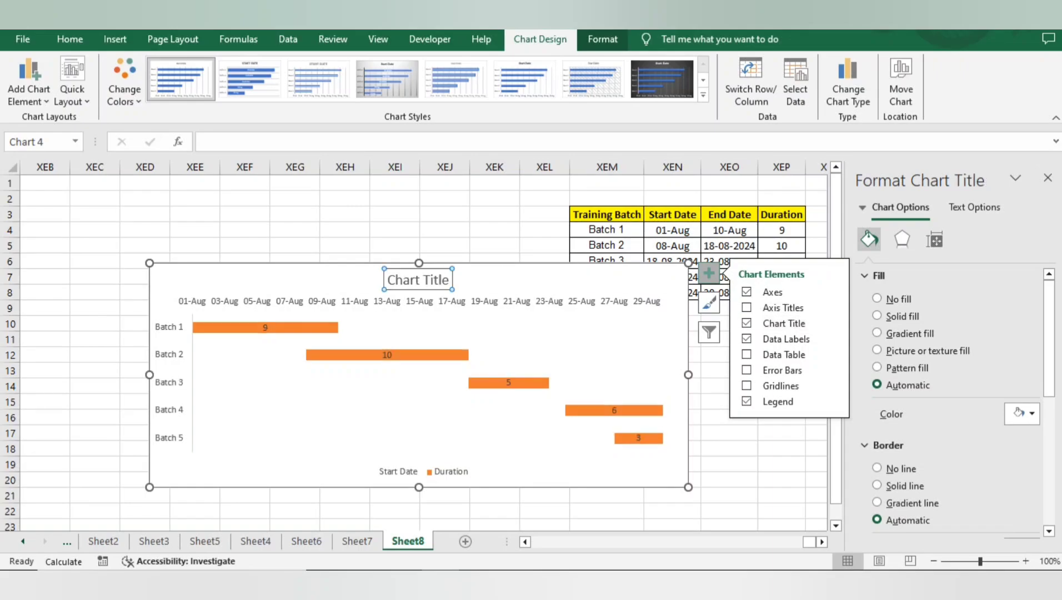
Step: Replace the placeholder chart title with "Gantt Chart on Upcoming Training Nesting Batch", copied from the chart title on Sheet7
double_click(402, 279)
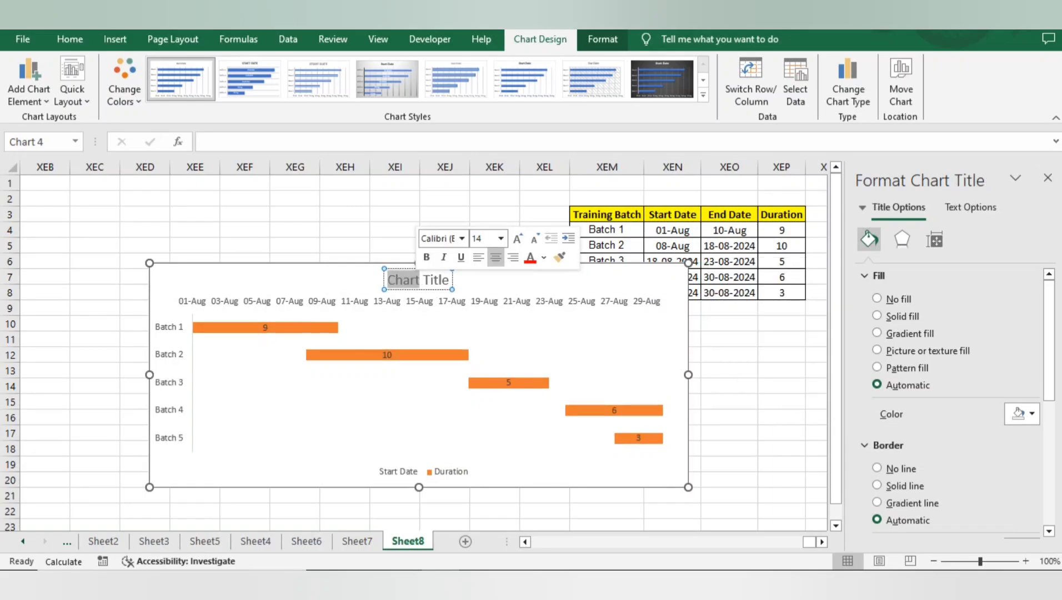
click(357, 541)
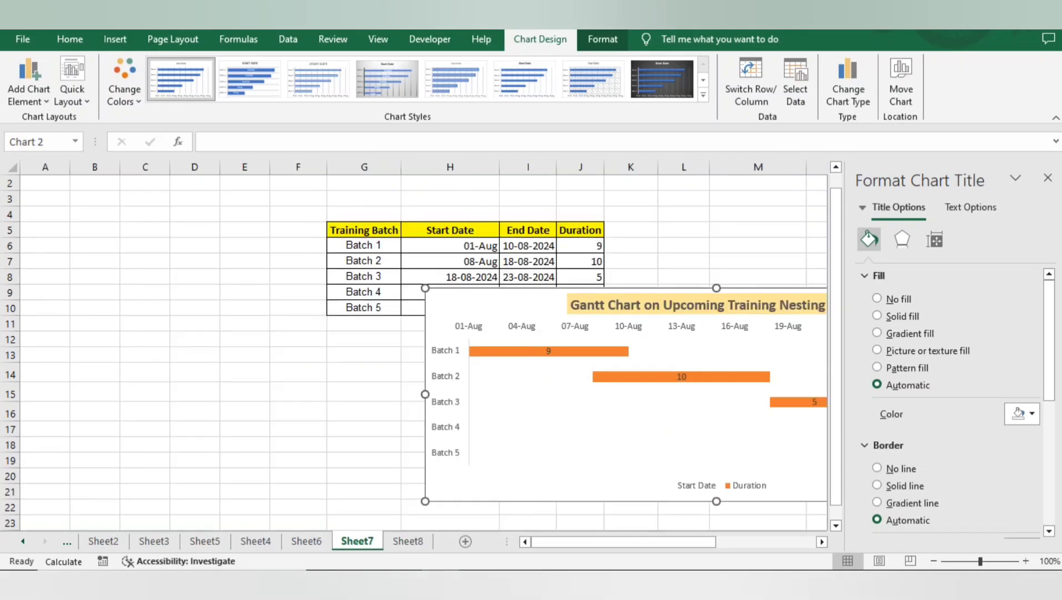
click(697, 304)
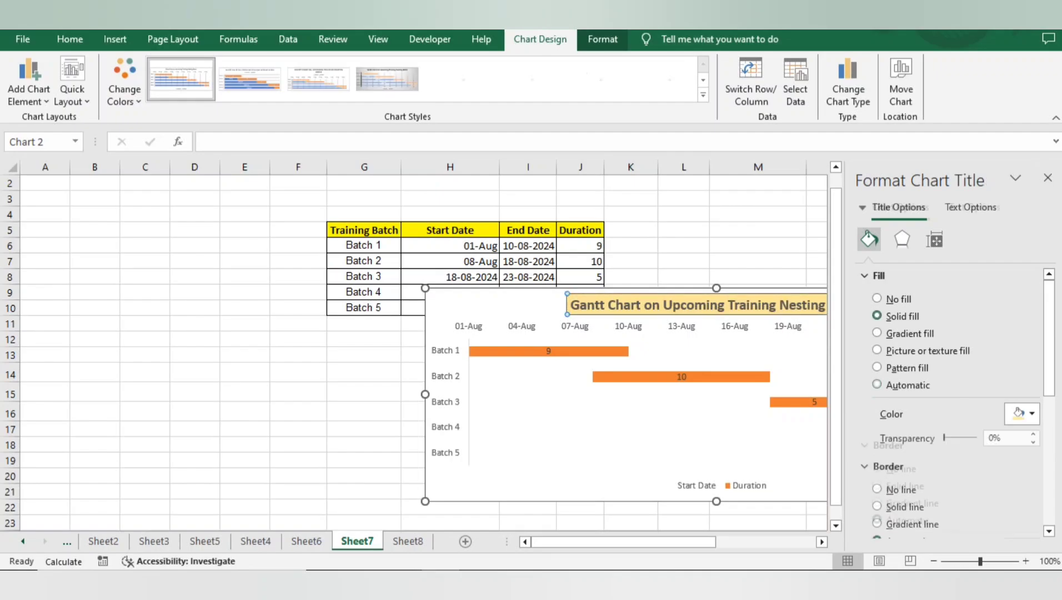
triple_click(697, 305)
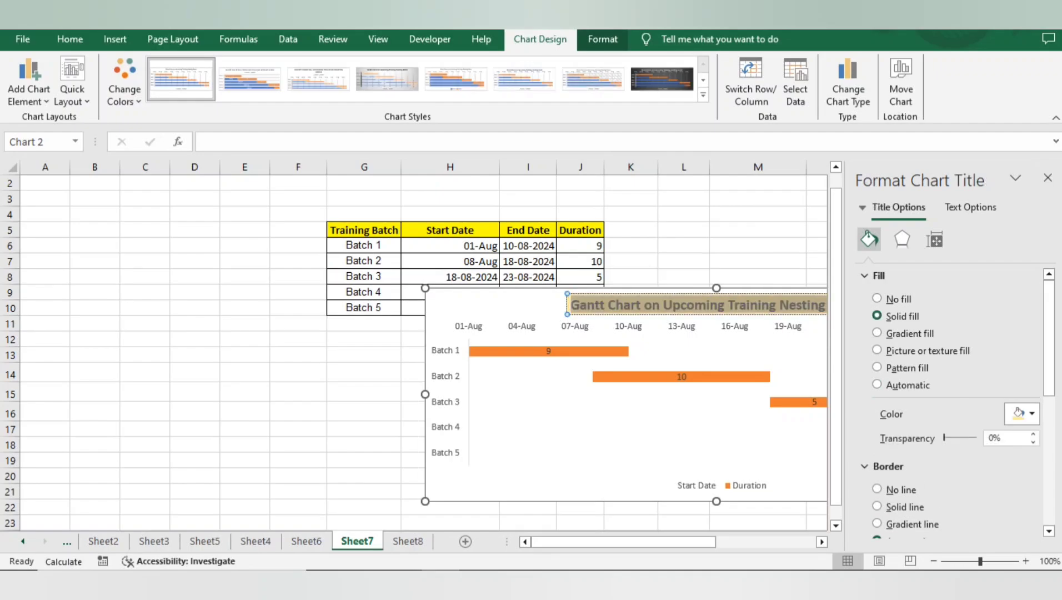
click(408, 541)
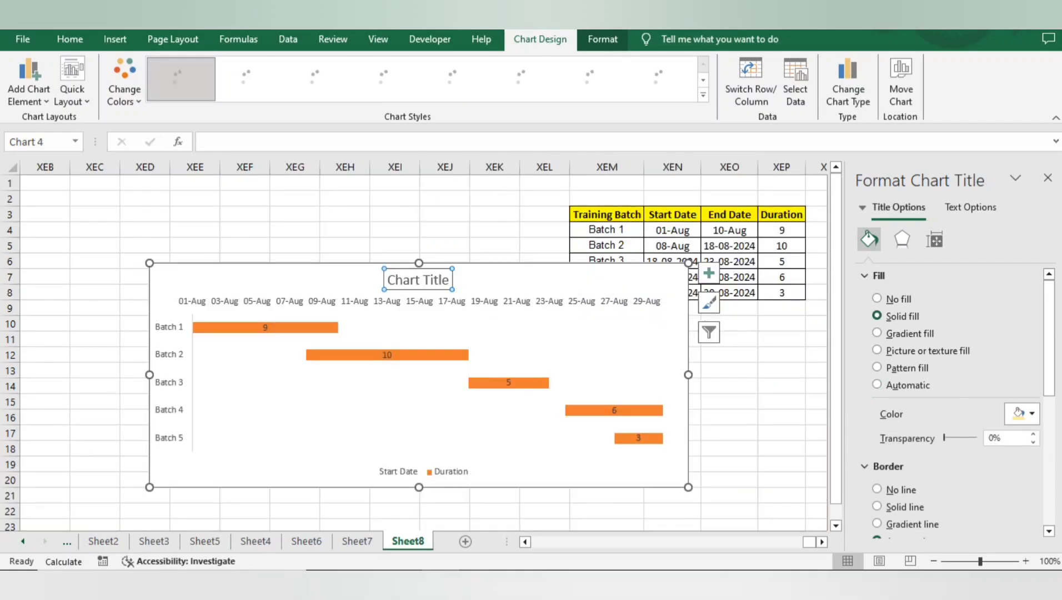
click(422, 280)
key(ctrl+a)
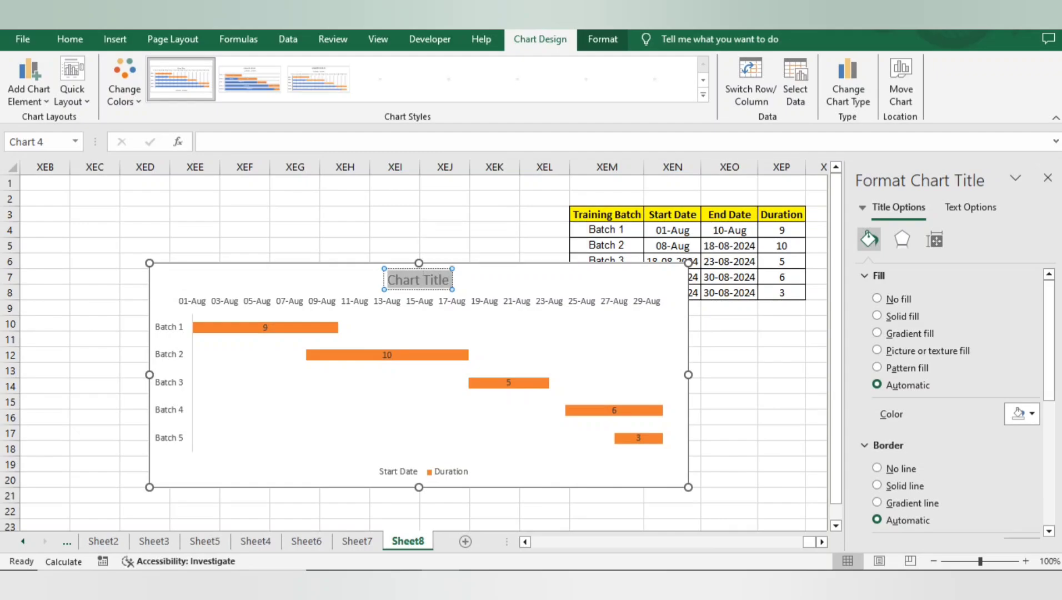
text(Gantt Chart on Upcoming Training Nesting Batch)
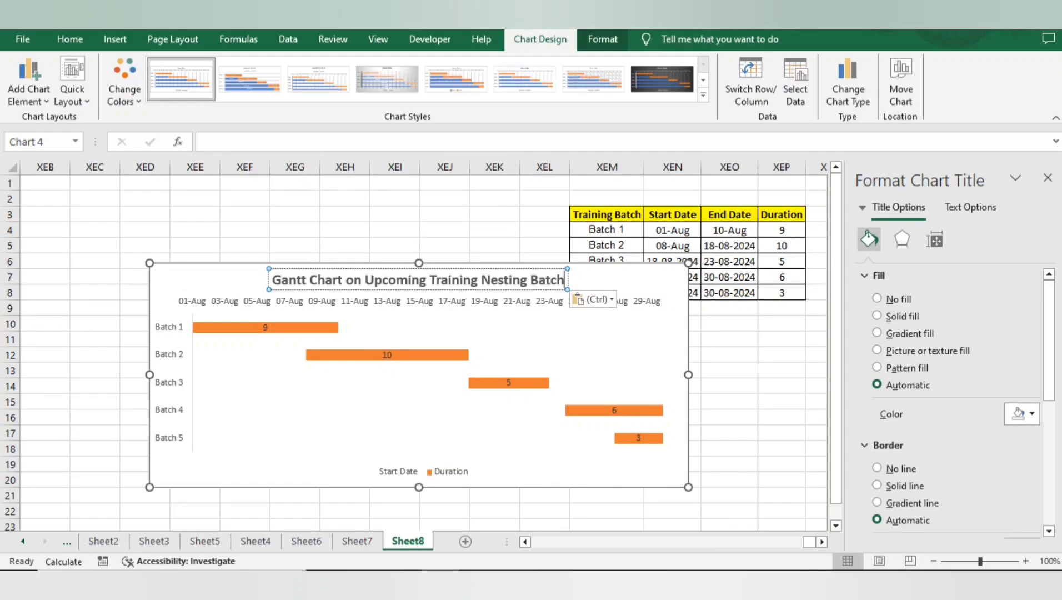
click(627, 281)
Step: Apply a light gold fill to the chart title
click(418, 280)
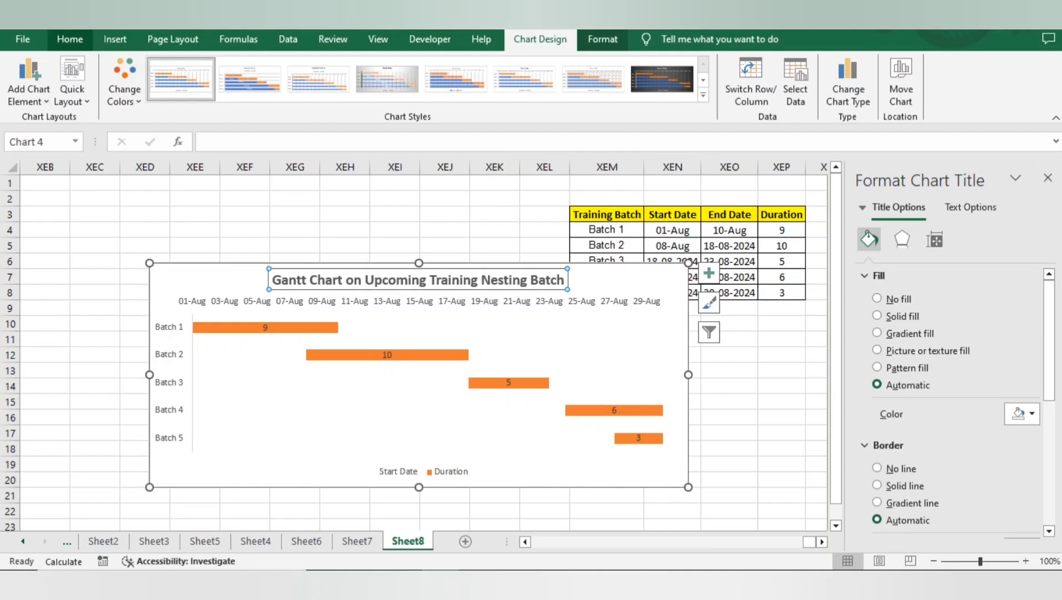
click(70, 39)
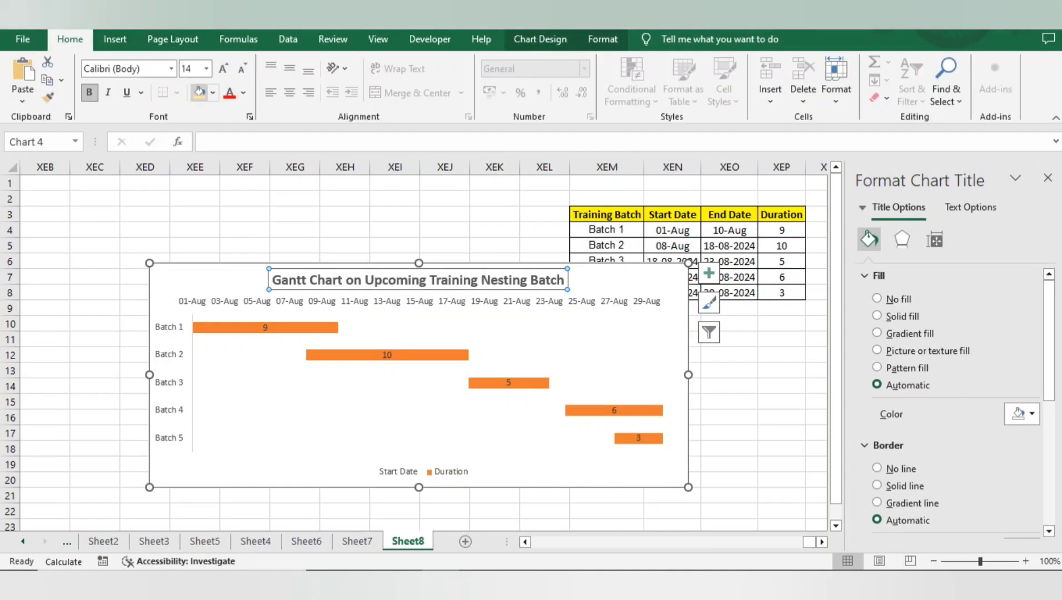
click(200, 92)
click(628, 281)
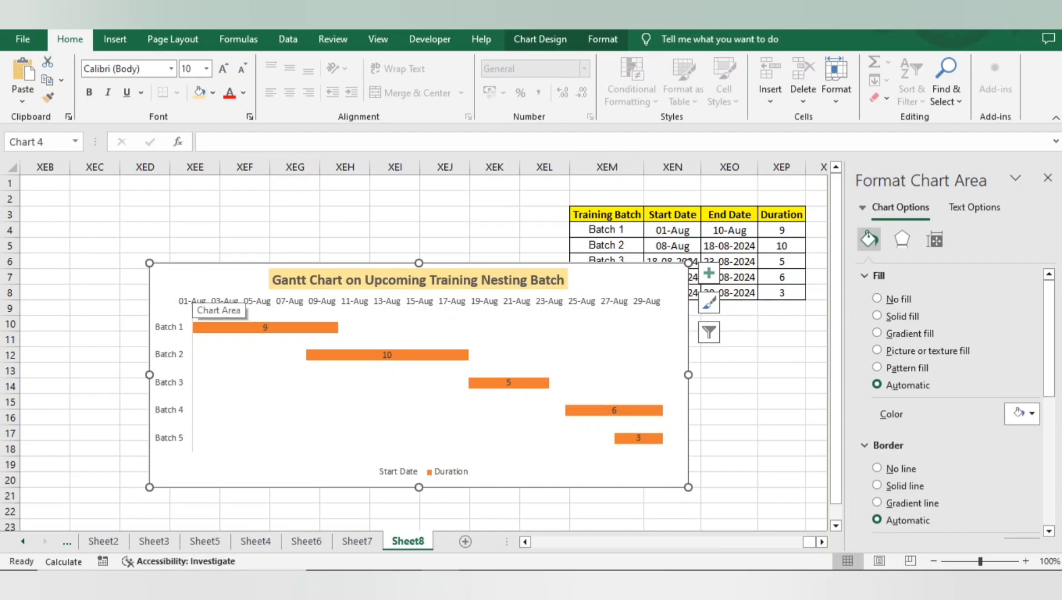
Step: Move the chart on the sheet so that it clears the table's Start Date, End Date and Duration columns
drag(191, 300, 189, 259)
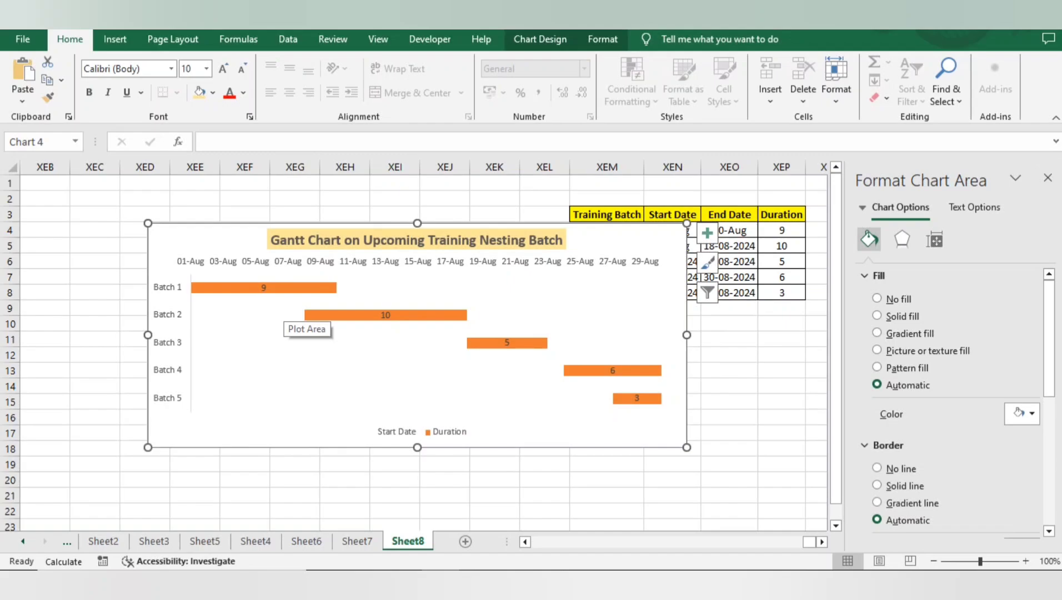
click(173, 287)
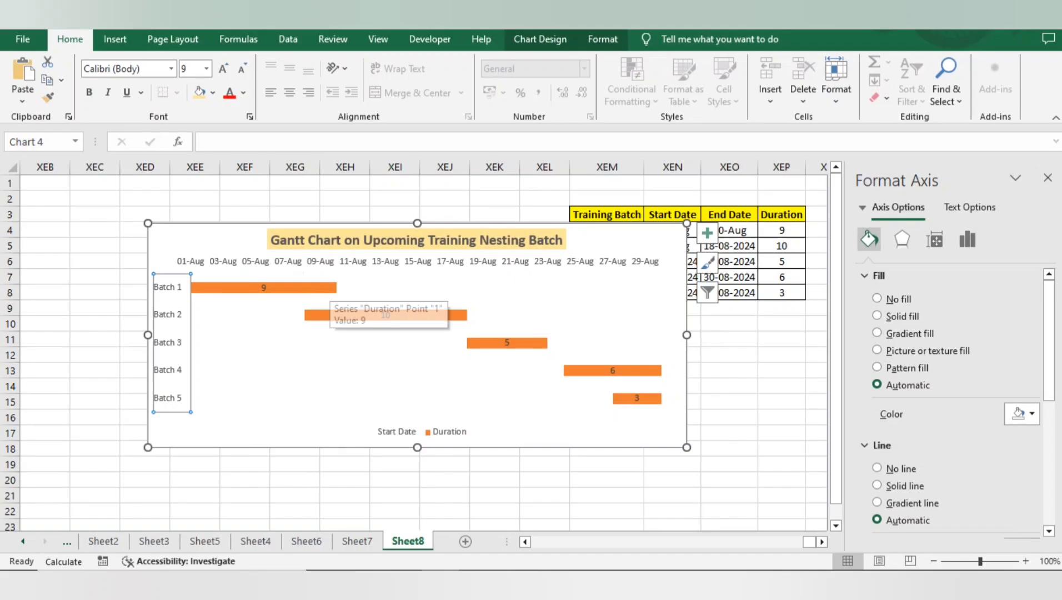
click(329, 314)
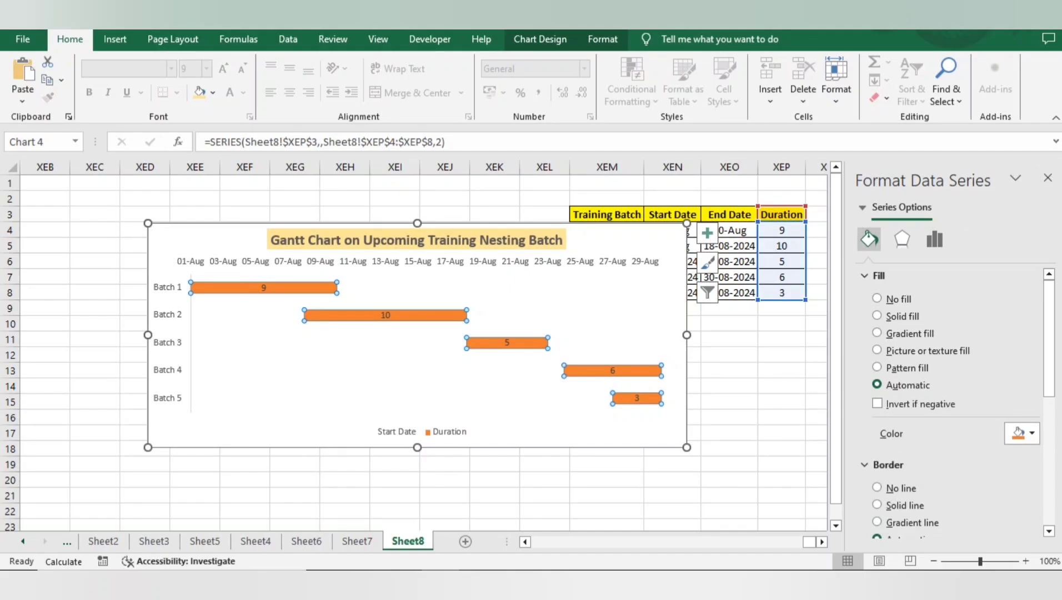
drag(611, 241, 518, 268)
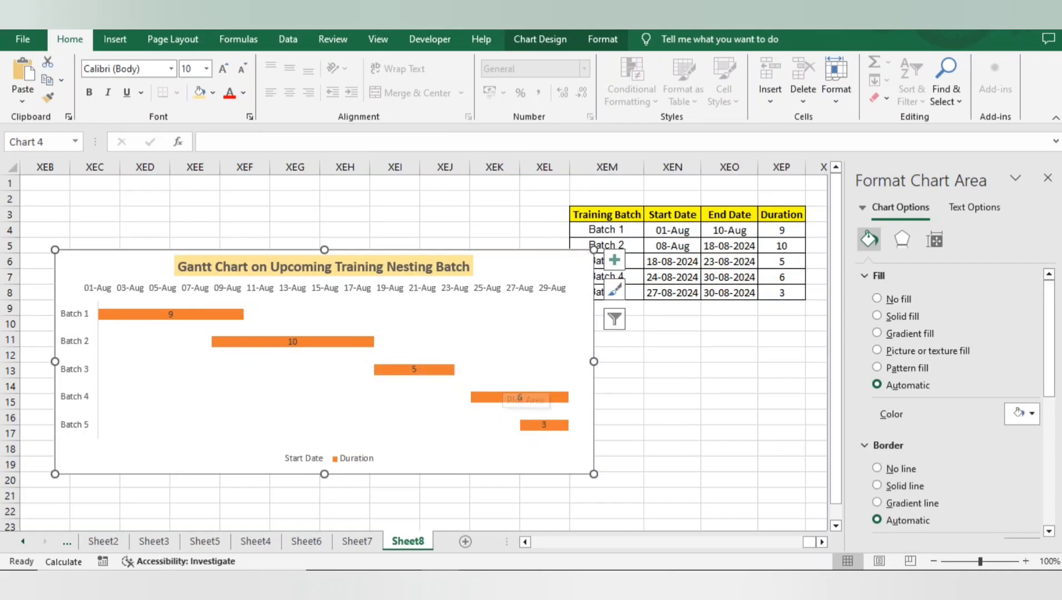
Step: Add vertical gridlines to the Gantt chart
click(614, 260)
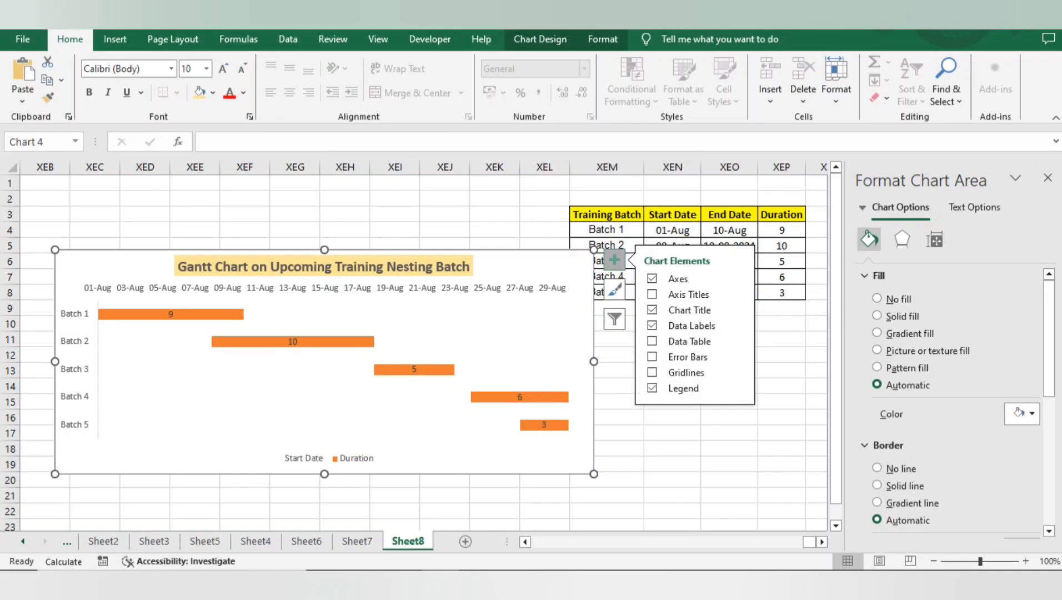
click(652, 341)
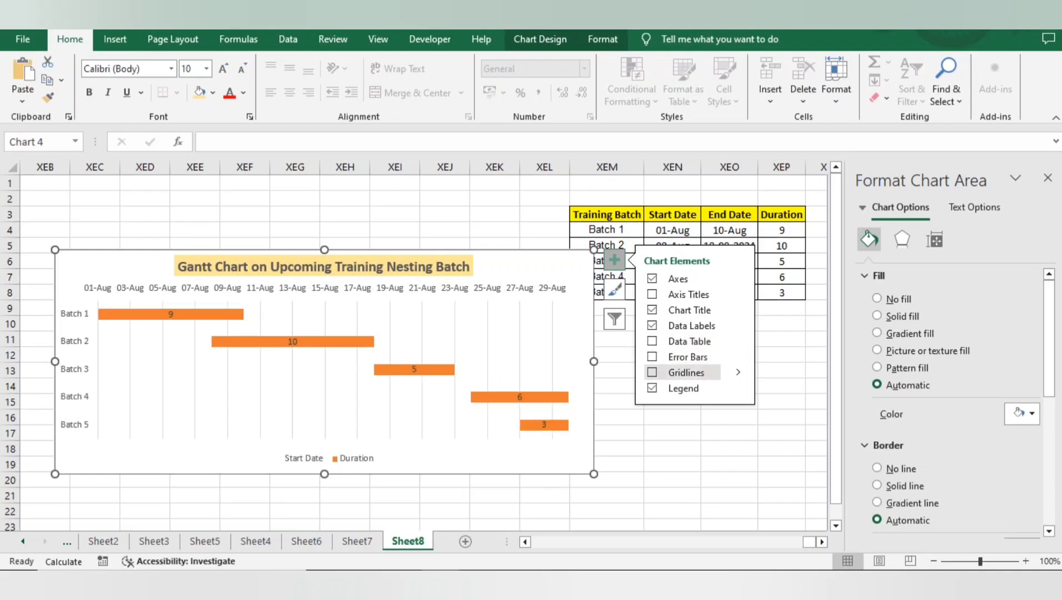
click(651, 372)
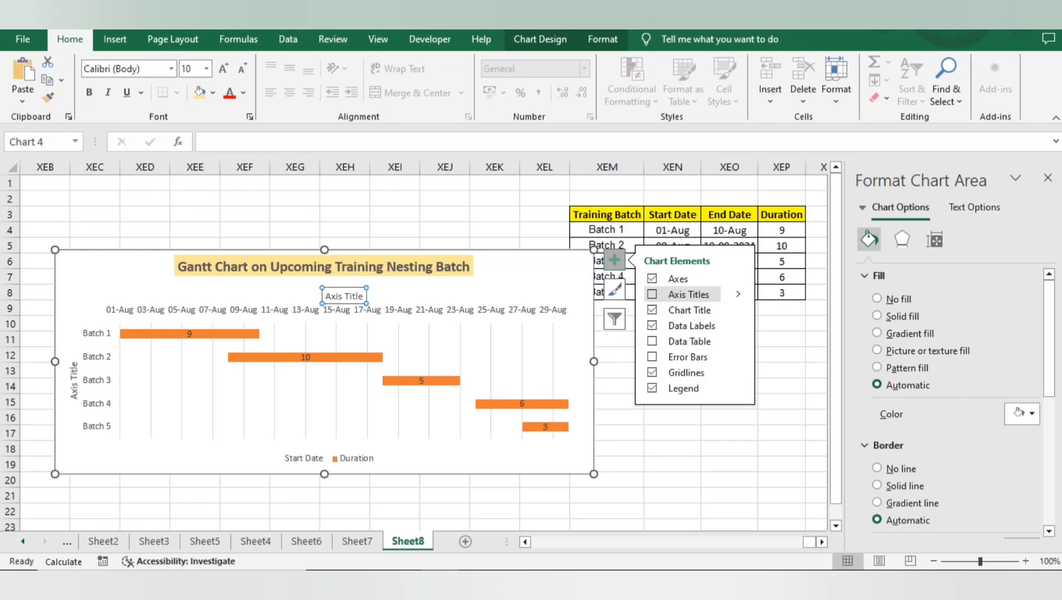
Step: Add axis titles to the Gantt chart and set the vertical axis title's text to "batches"
click(652, 294)
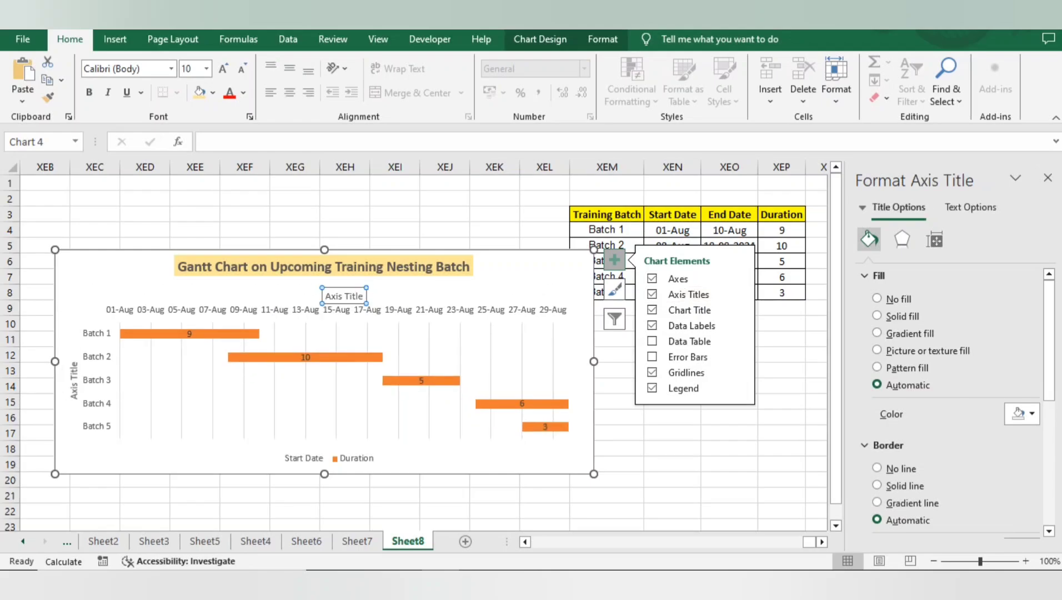
click(74, 390)
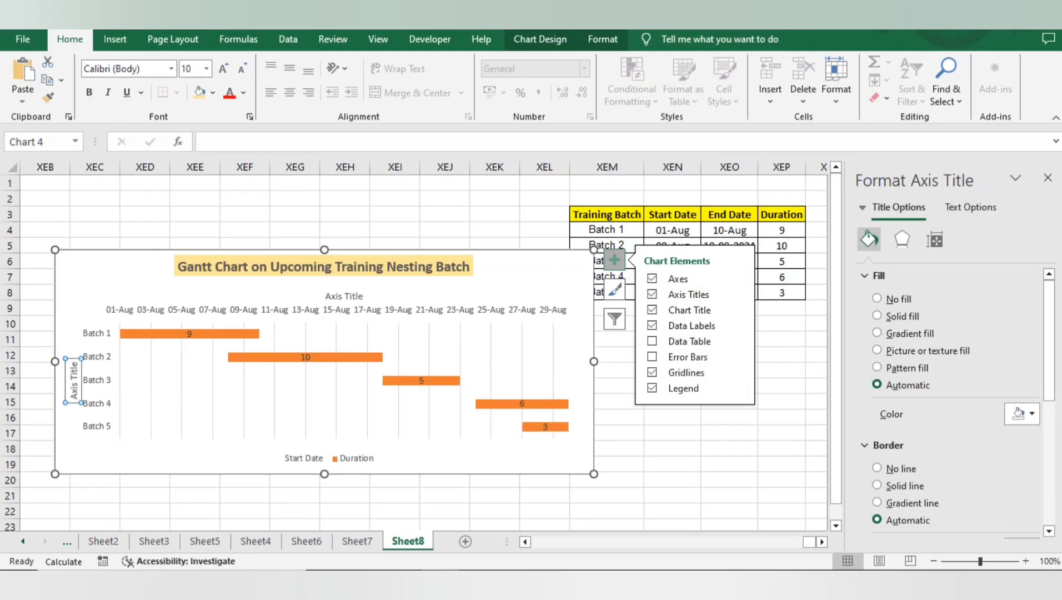
text(Bac)
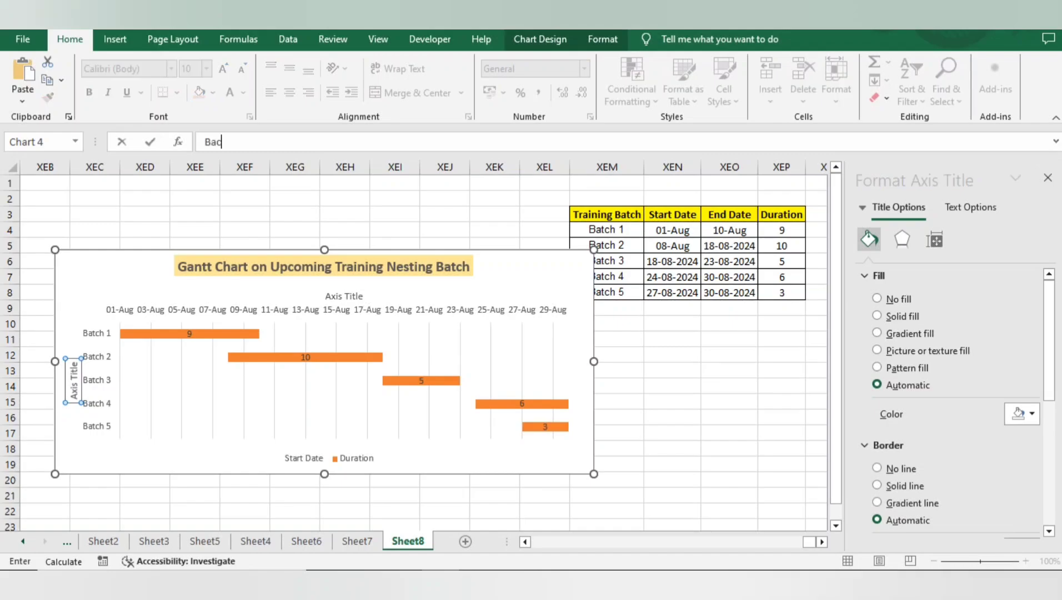
double_click(74, 382)
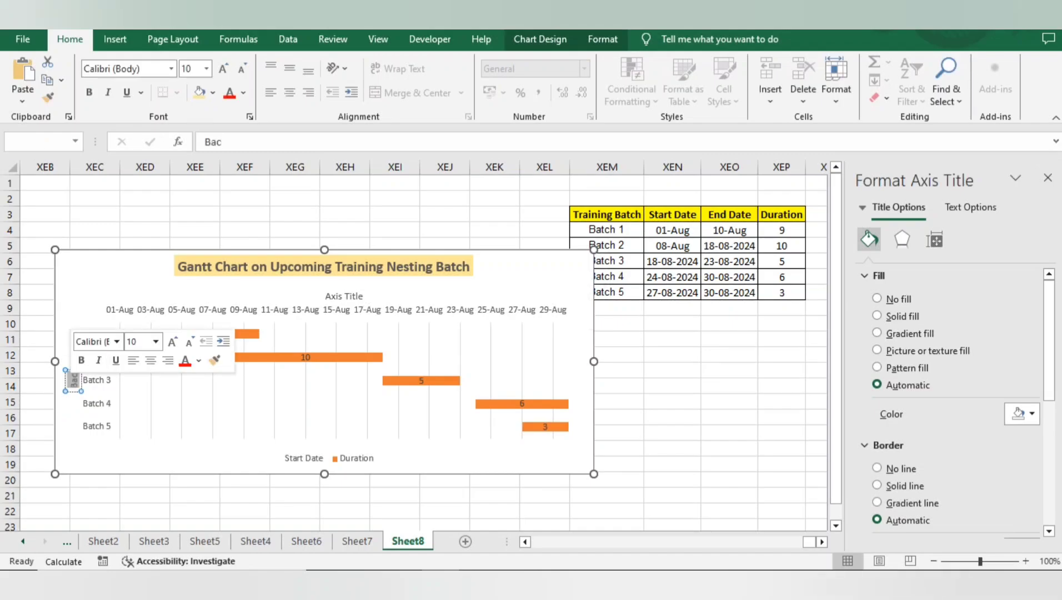
text(batc)
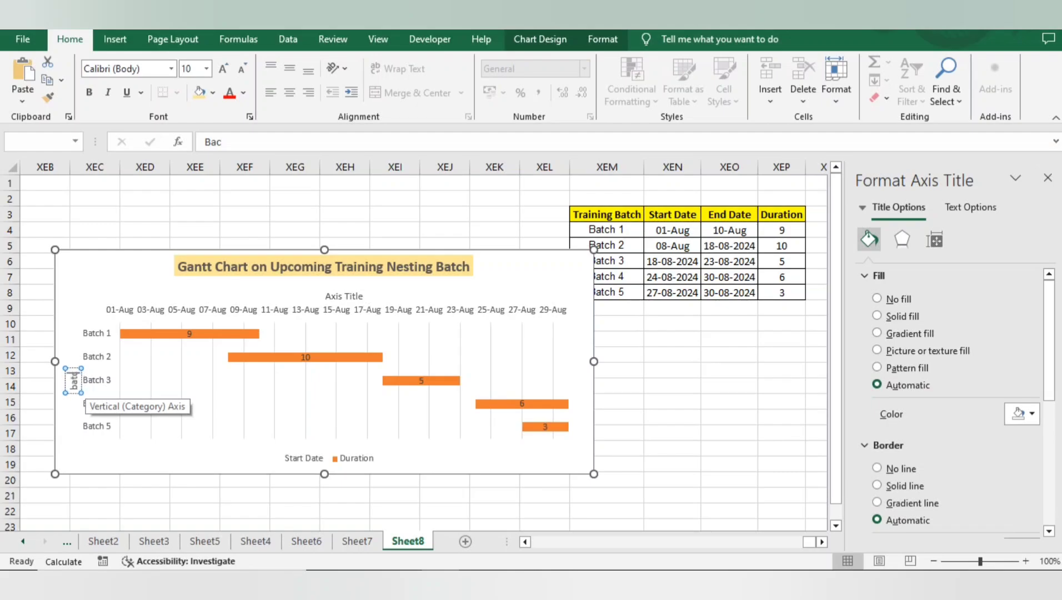
text(hes)
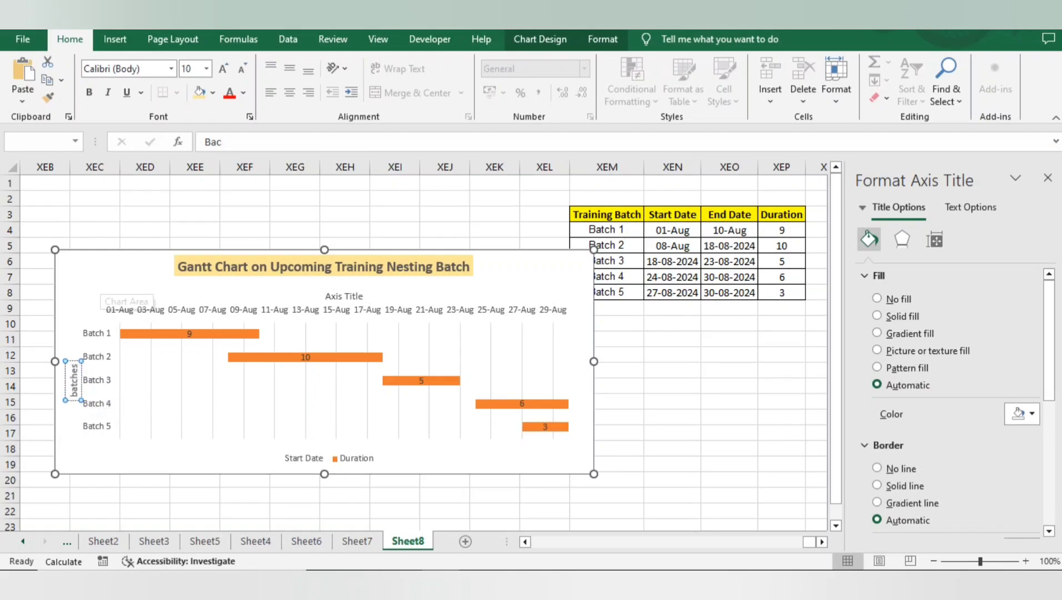
click(109, 292)
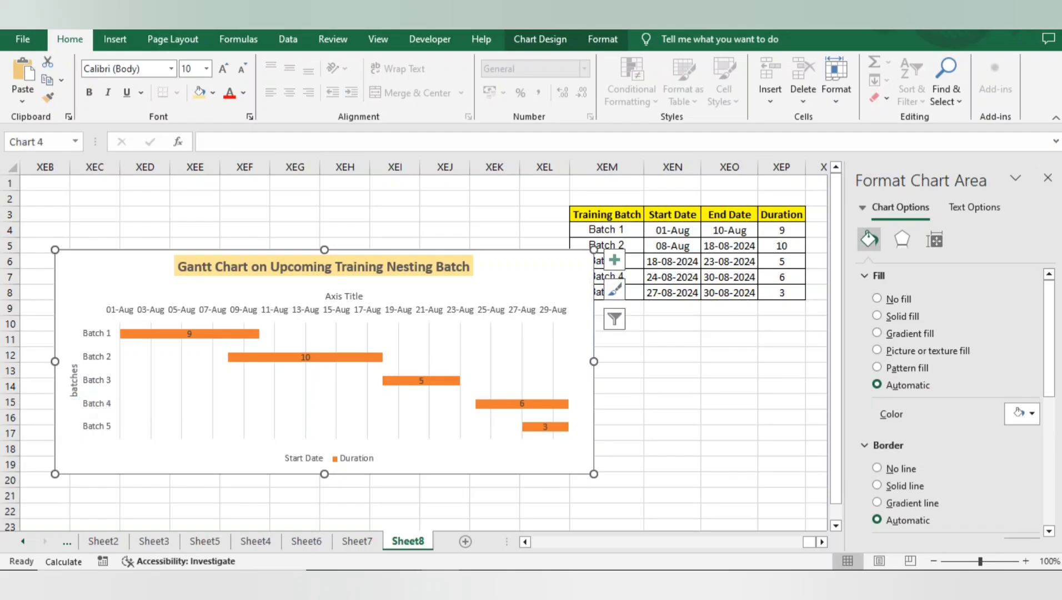